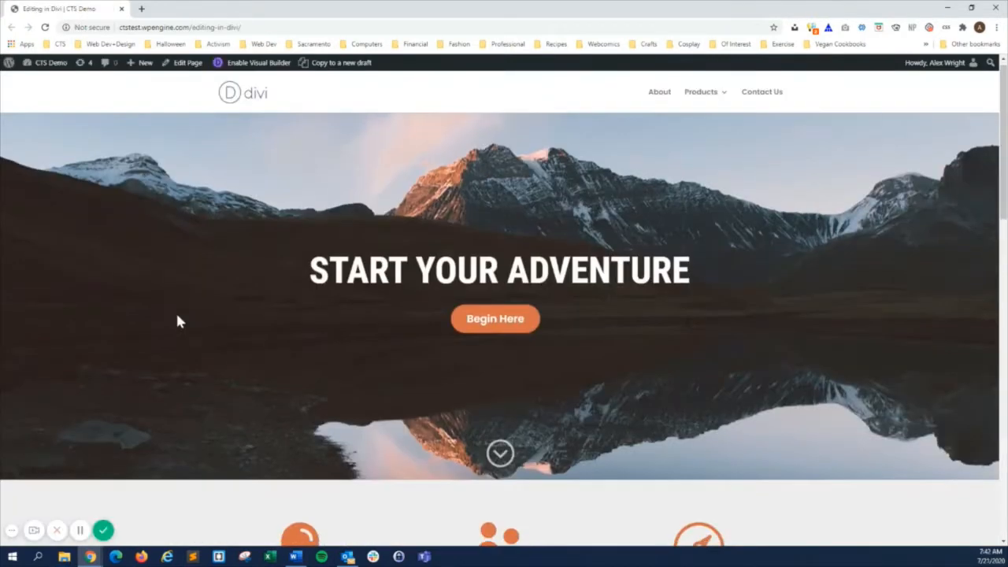
Look over the live Editing in Divi page, from the Start Your Adventure header to the Take the Road Less Traveled section.
{"action": "scroll", "coordinate": [177, 320], "scroll_direction": "down", "scroll_amount": 2}
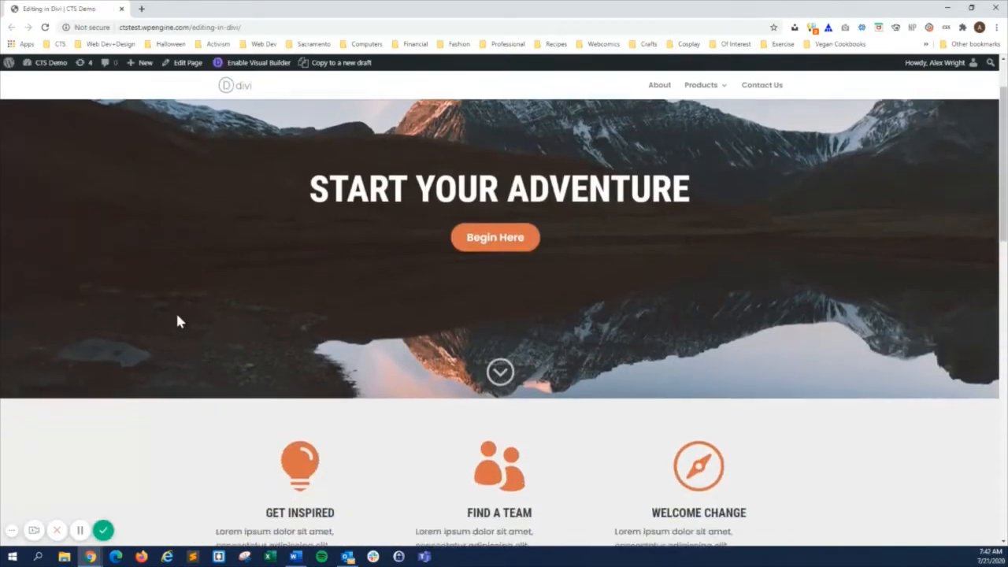
{"action": "scroll", "coordinate": [177, 321], "scroll_direction": "down", "scroll_amount": 2}
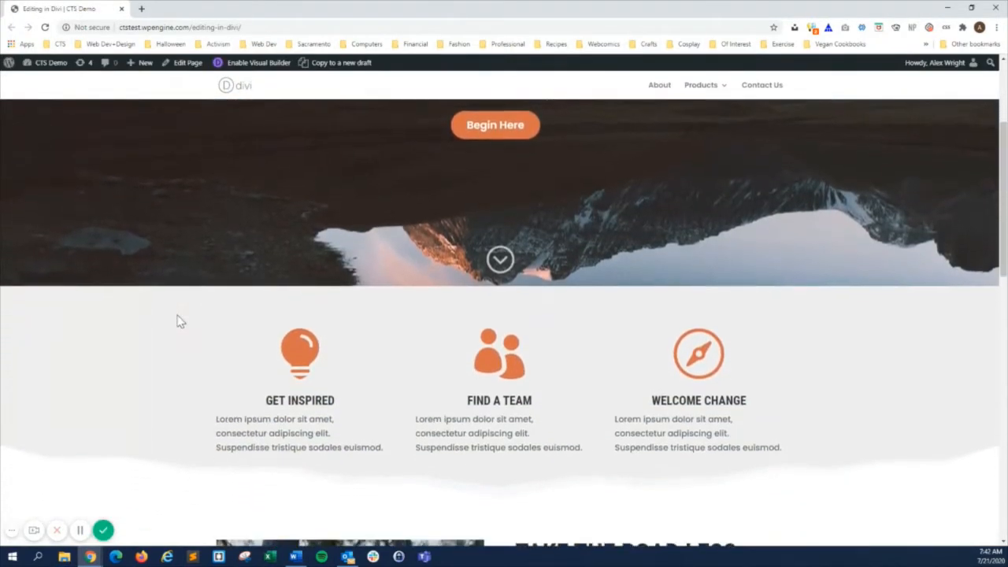
{"action": "scroll", "coordinate": [177, 321], "scroll_direction": "down", "scroll_amount": 2}
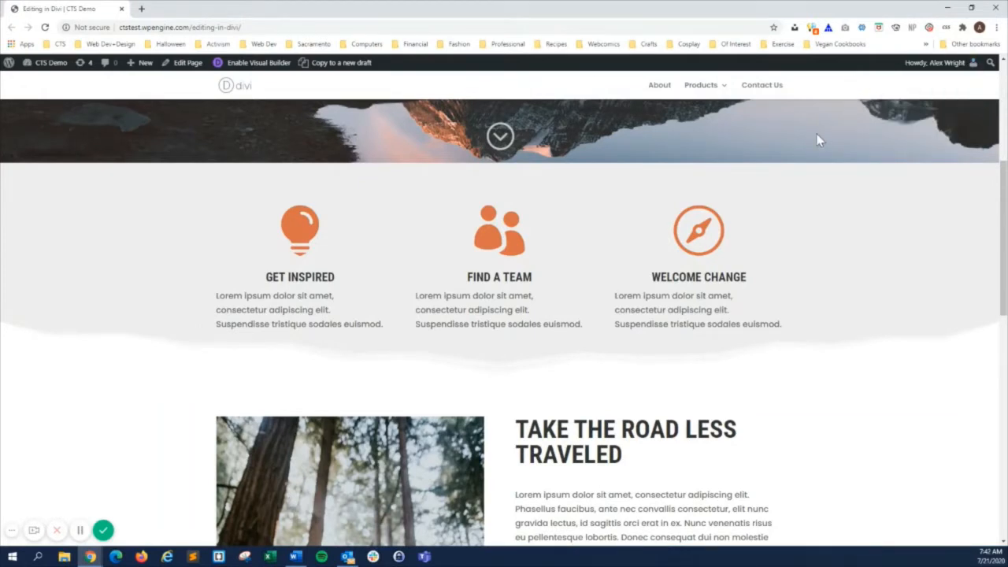
{"action": "scroll", "coordinate": [817, 140], "scroll_direction": "up", "scroll_amount": 4}
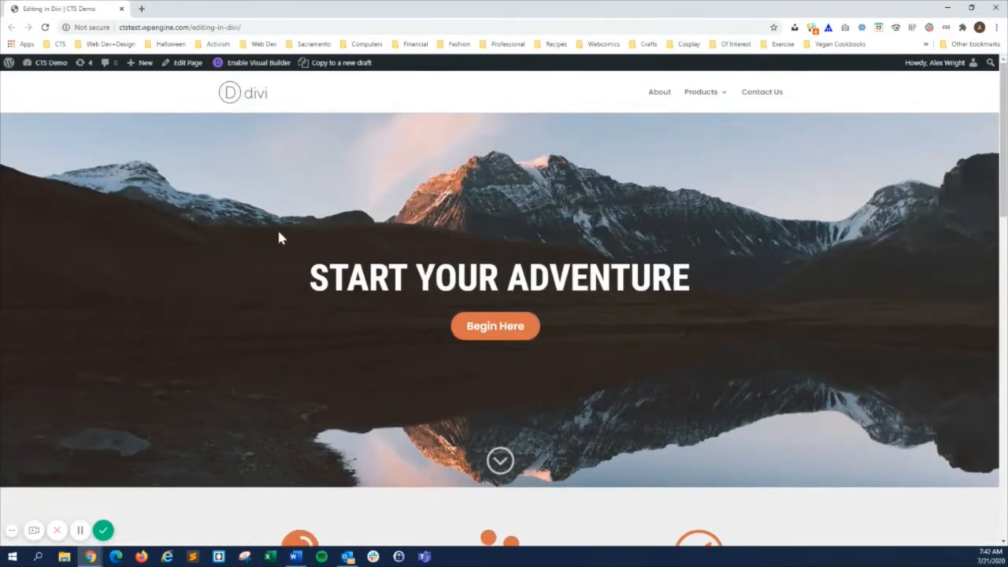
Open the site dashboard in a new tab and open the Editing in Divi page for editing from the list of pages.
{"action": "mouse_move", "coordinate": [47, 63]}
{"action": "middle_click", "coordinate": [40, 80]}
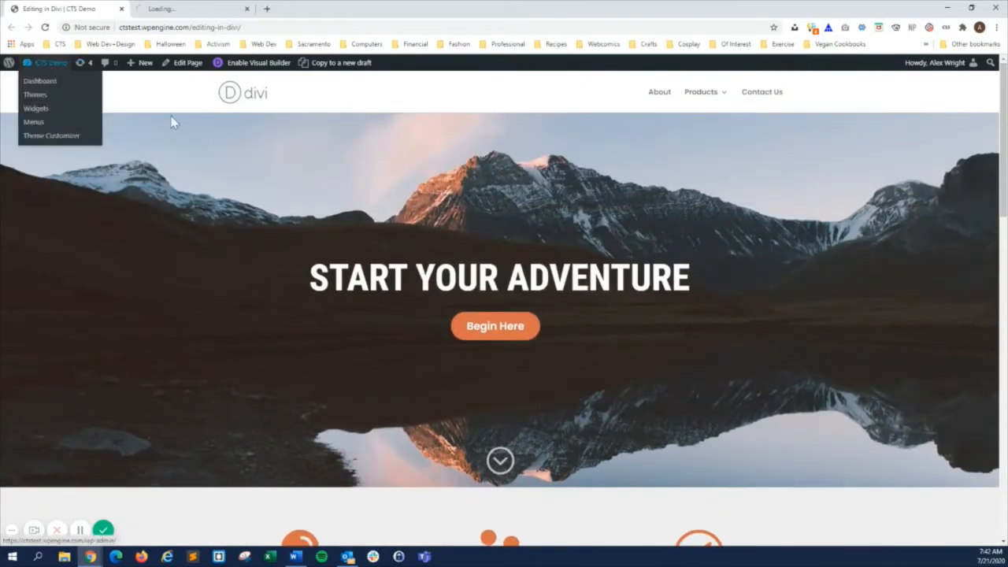
{"action": "left_click", "coordinate": [189, 9]}
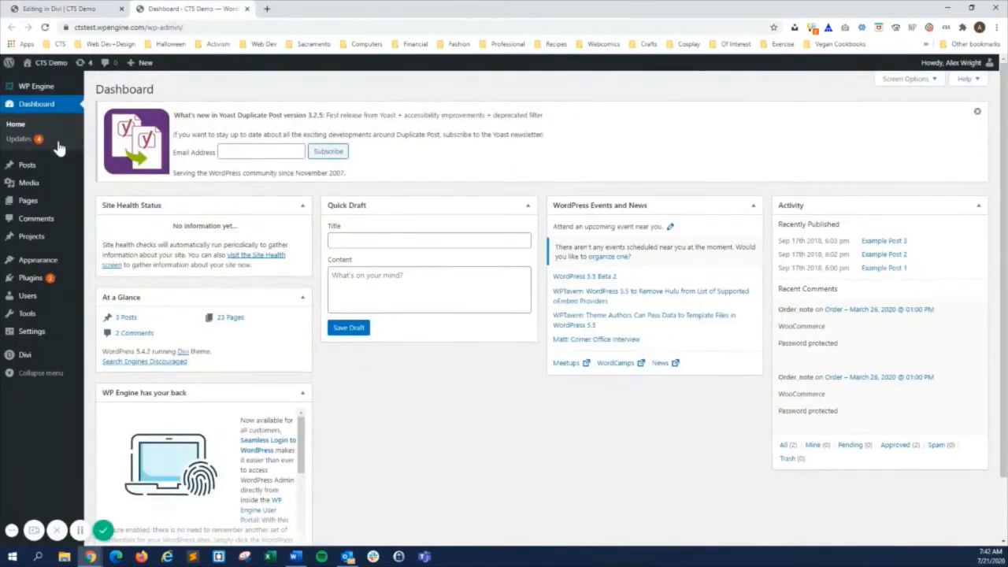
{"action": "left_click", "coordinate": [30, 200]}
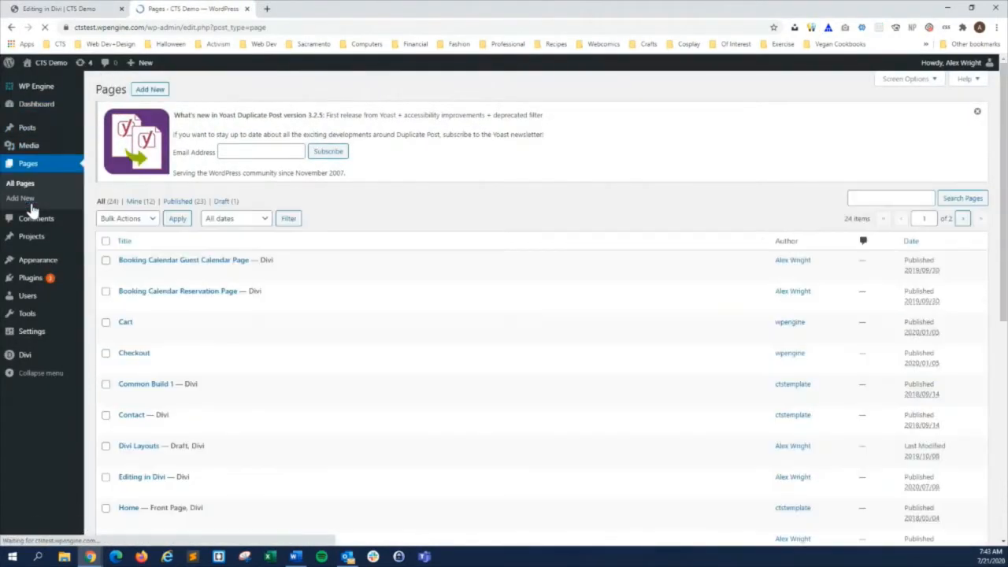
{"action": "scroll", "coordinate": [254, 331], "scroll_direction": "down", "scroll_amount": 1}
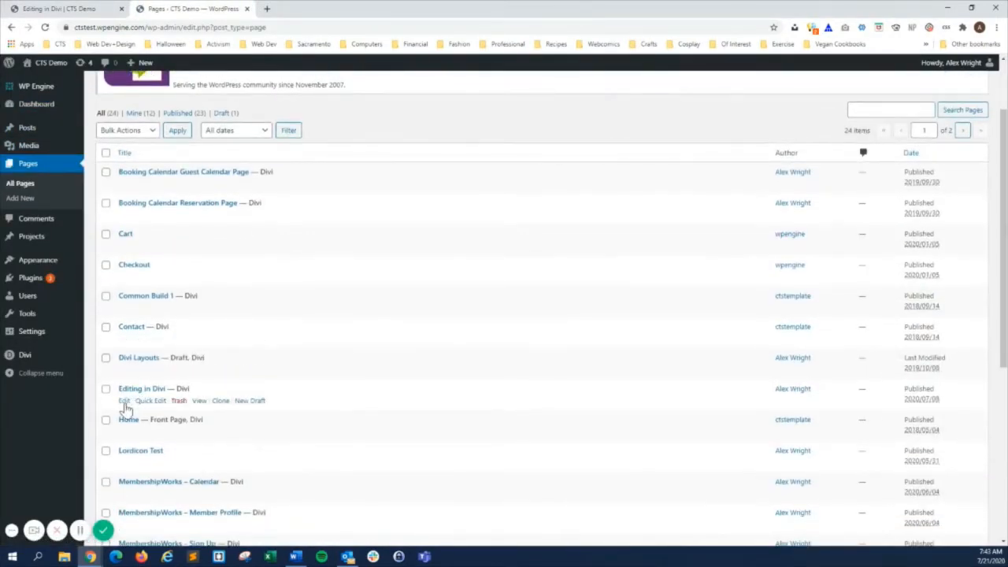
{"action": "left_click", "coordinate": [124, 403]}
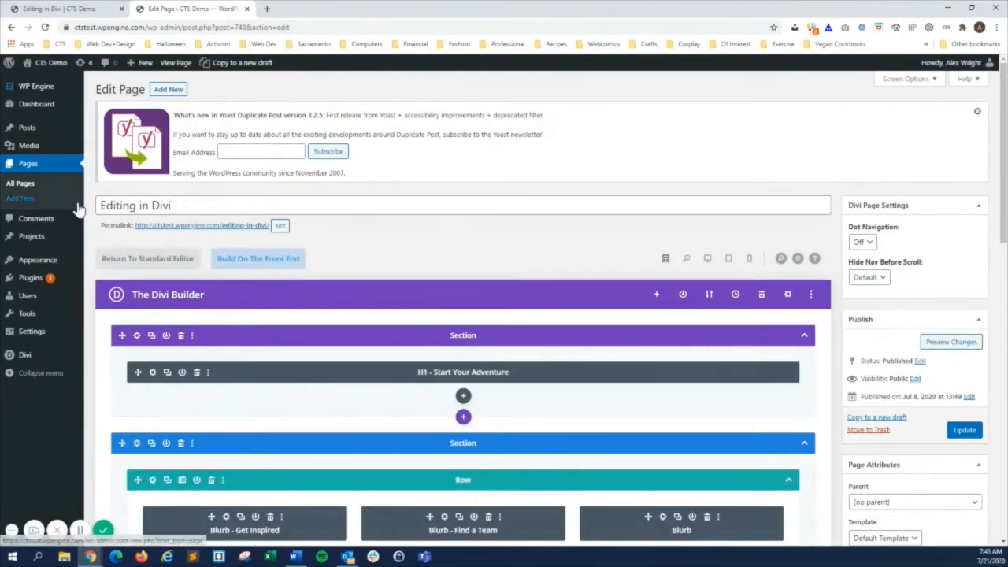
Open the page editor in another new tab directly from the live page, and close the earlier editor tab.
{"action": "left_click", "coordinate": [118, 8]}
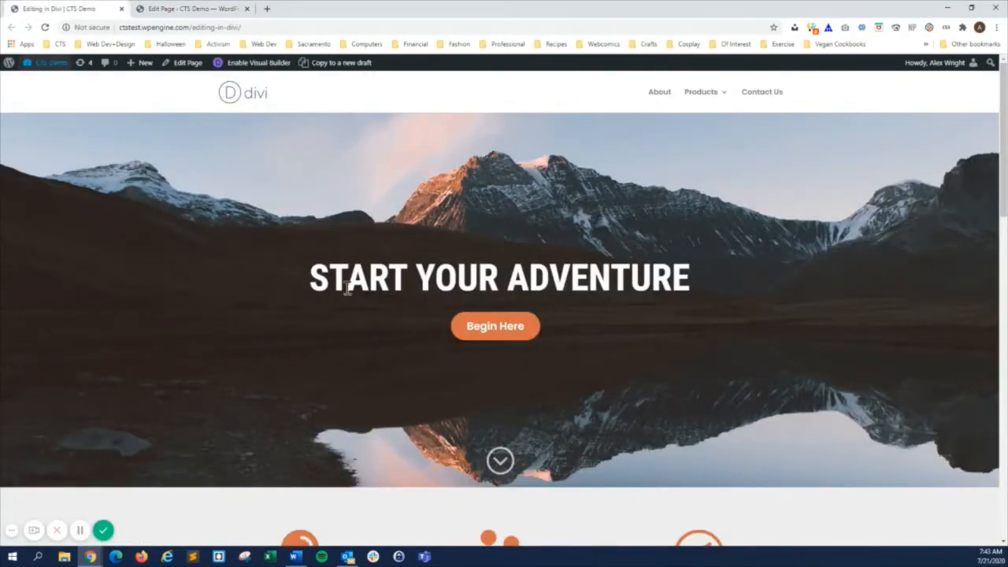
{"action": "middle_click", "coordinate": [188, 69]}
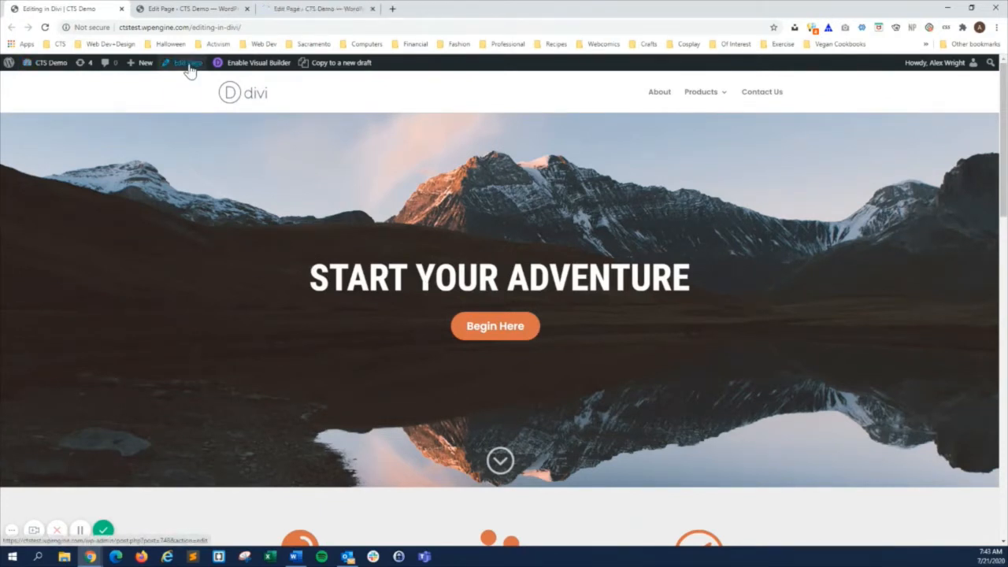
{"action": "left_click", "coordinate": [299, 8]}
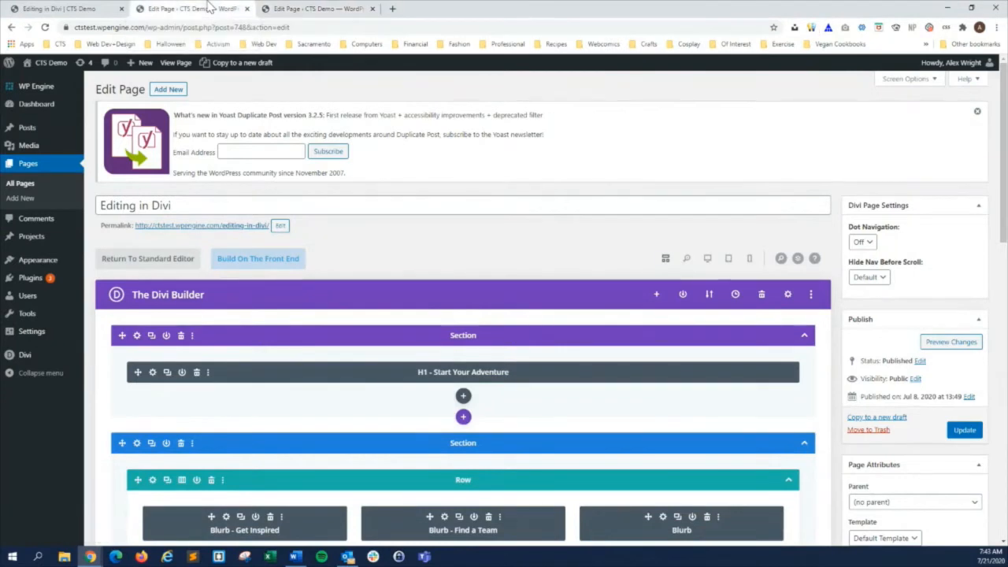
{"action": "left_click", "coordinate": [247, 9]}
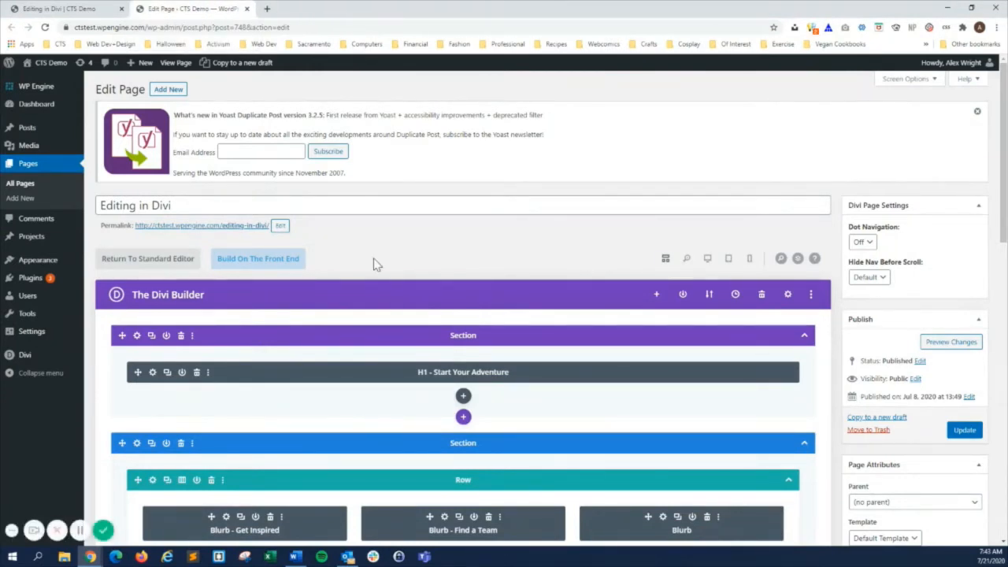
Examine the sections, rows and modules in The Divi Builder and view the matching content on the live page.
{"action": "scroll", "coordinate": [385, 299], "scroll_direction": "down", "scroll_amount": 3}
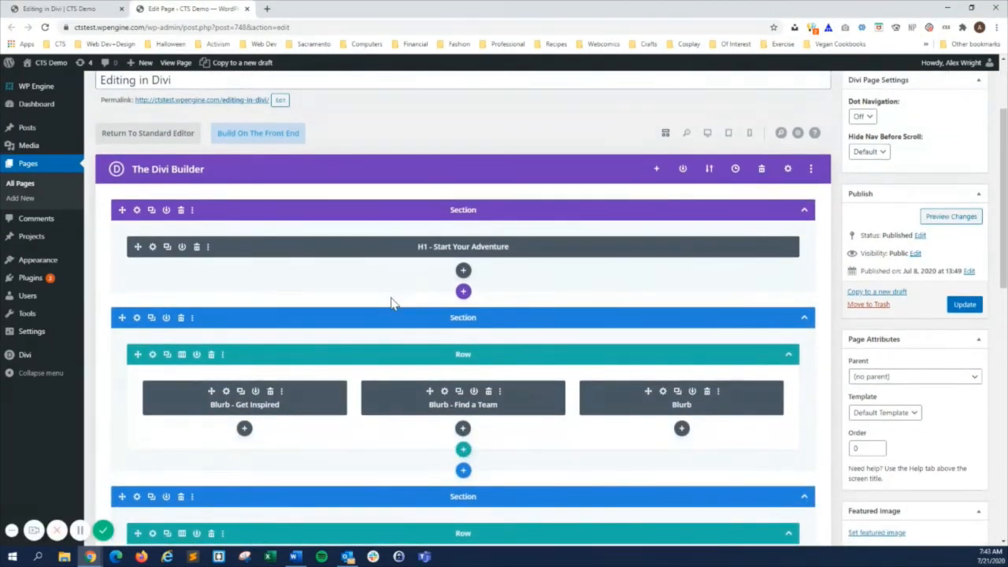
{"action": "scroll", "coordinate": [392, 304], "scroll_direction": "down", "scroll_amount": 1}
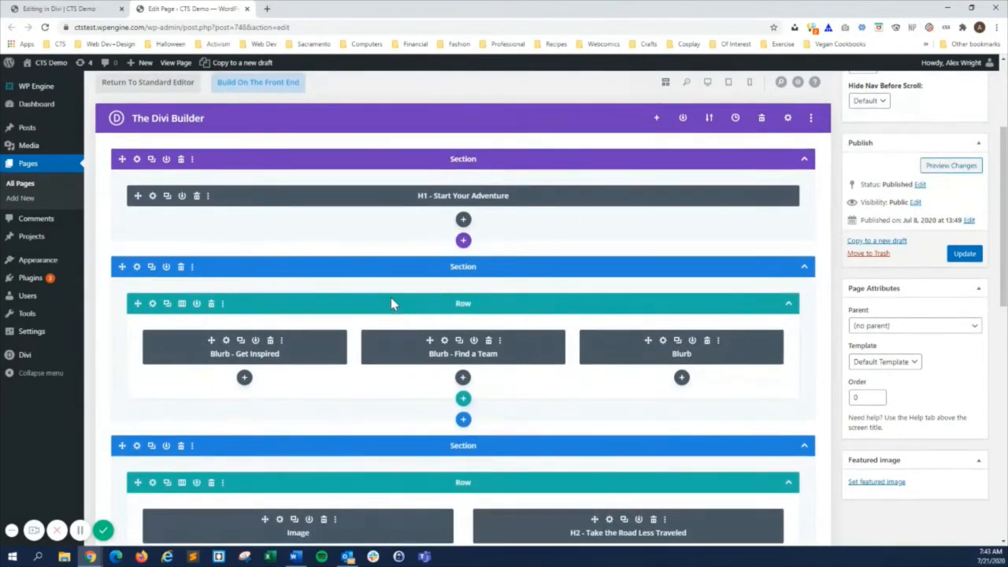
{"action": "scroll", "coordinate": [390, 303], "scroll_direction": "down", "scroll_amount": 3}
{"action": "scroll", "coordinate": [390, 297], "scroll_direction": "down", "scroll_amount": 2}
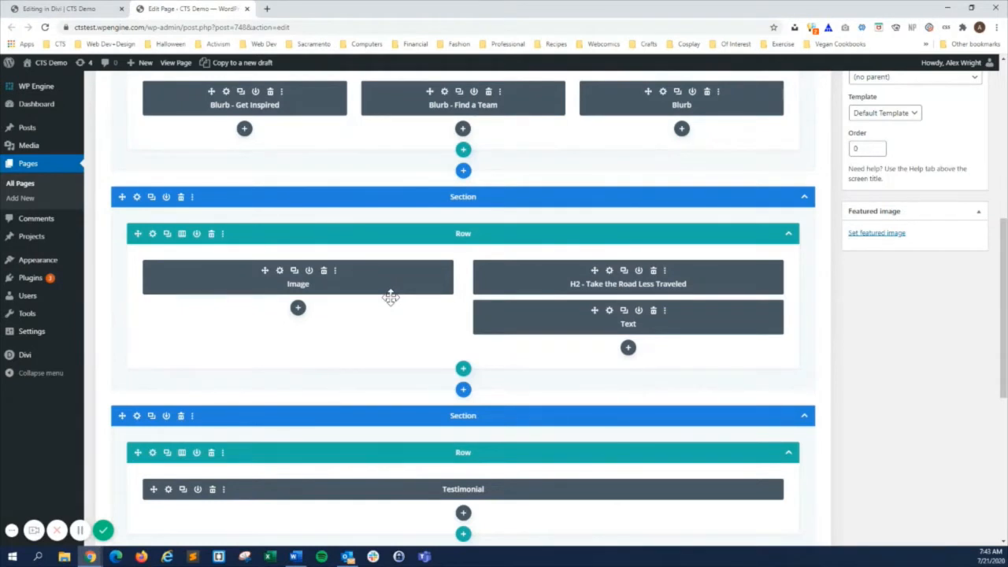
{"action": "scroll", "coordinate": [422, 132], "scroll_direction": "up", "scroll_amount": 2}
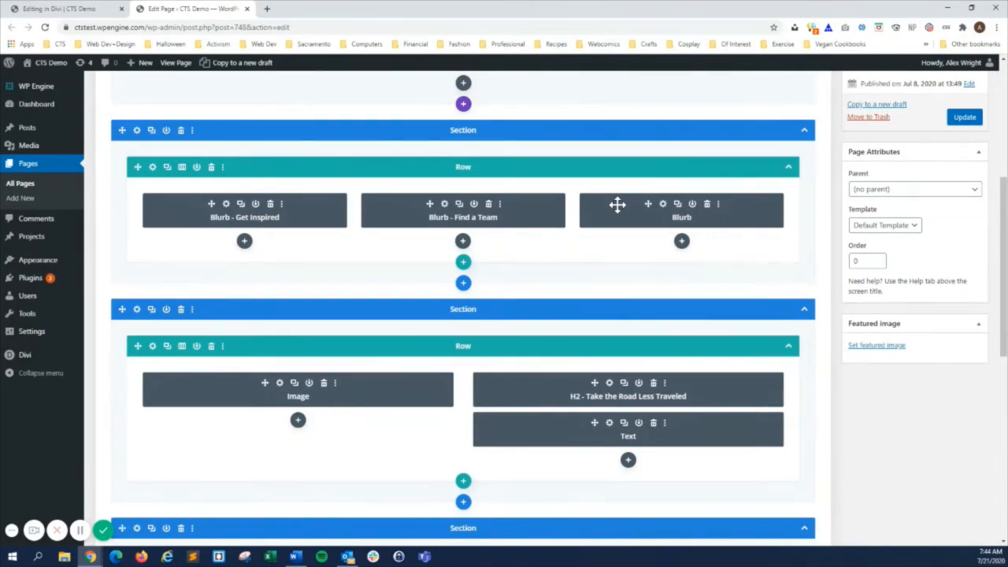
{"action": "left_click", "coordinate": [102, 11]}
{"action": "scroll", "coordinate": [401, 272], "scroll_direction": "down", "scroll_amount": 7}
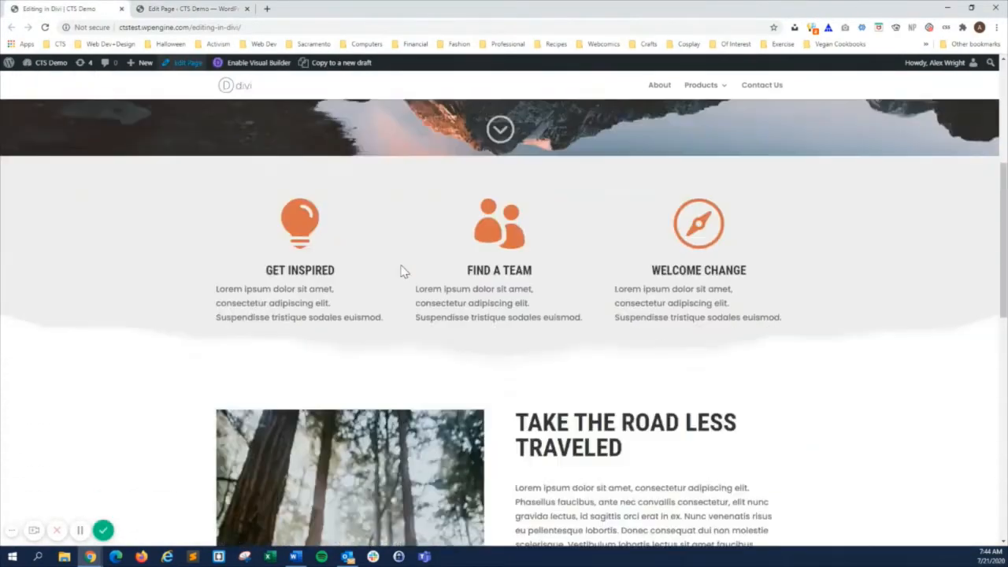
{"action": "scroll", "coordinate": [402, 271], "scroll_direction": "down", "scroll_amount": 1}
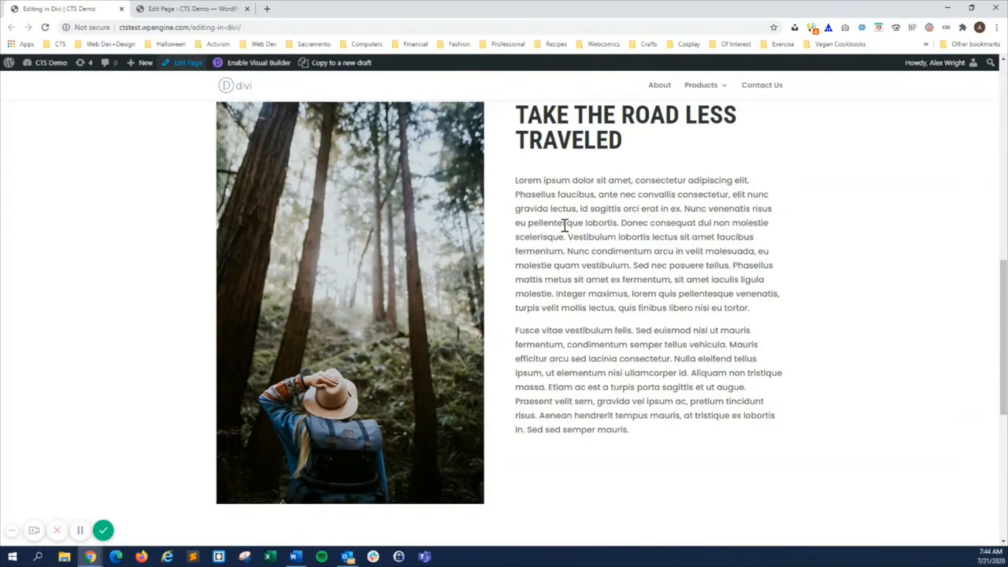
{"action": "scroll", "coordinate": [564, 224], "scroll_direction": "up", "scroll_amount": 8}
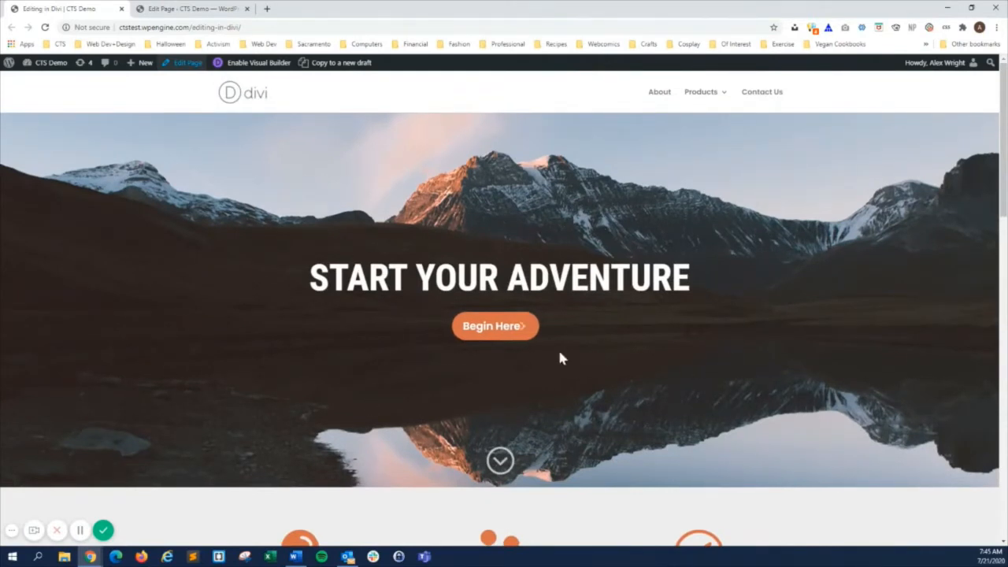
Compare the Start Your Adventure section and the three-blurb row in the builder with the live page.
{"action": "left_click", "coordinate": [209, 8]}
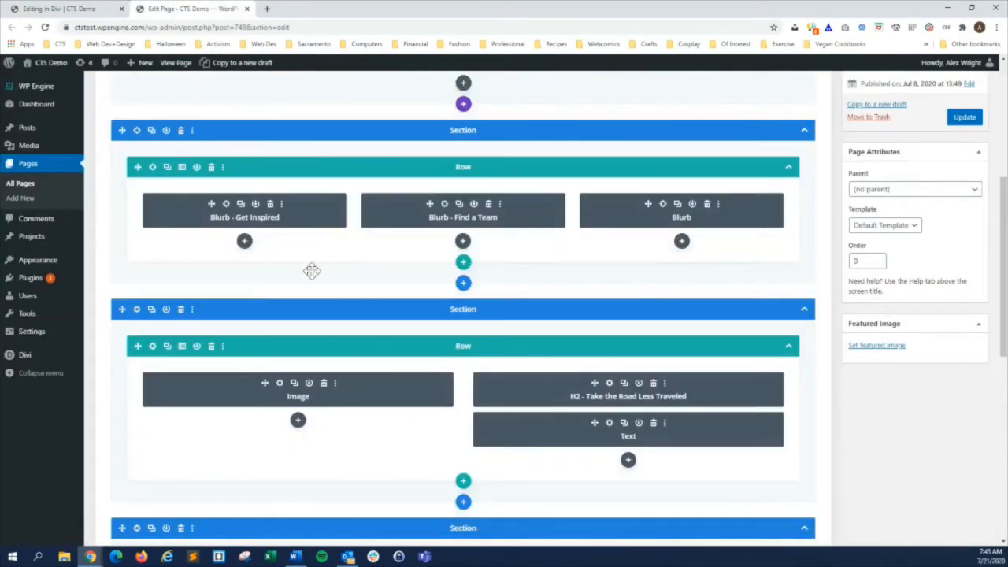
{"action": "scroll", "coordinate": [300, 320], "scroll_direction": "up", "scroll_amount": 3}
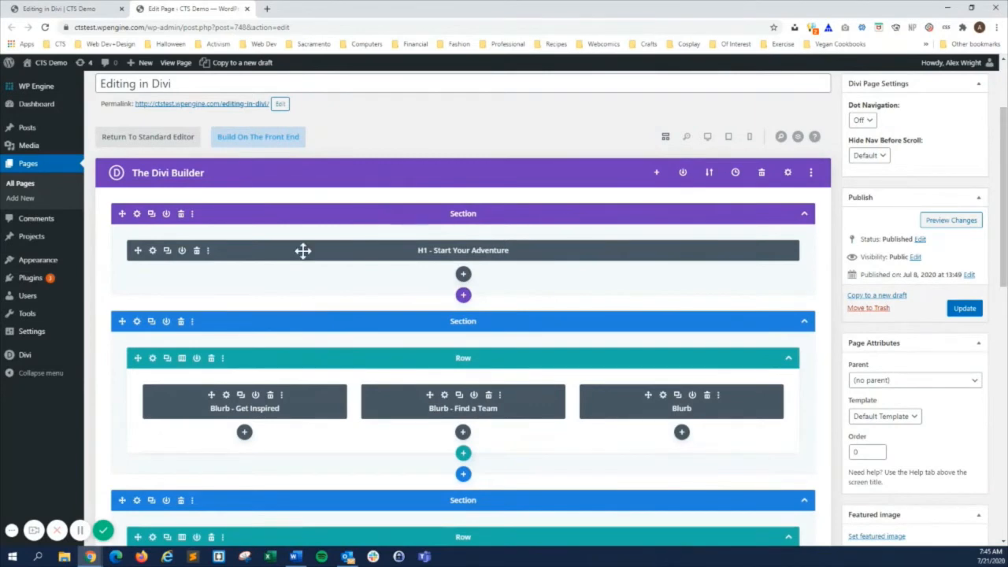
{"action": "left_click", "coordinate": [111, 8]}
{"action": "scroll", "coordinate": [376, 347], "scroll_direction": "down", "scroll_amount": 3}
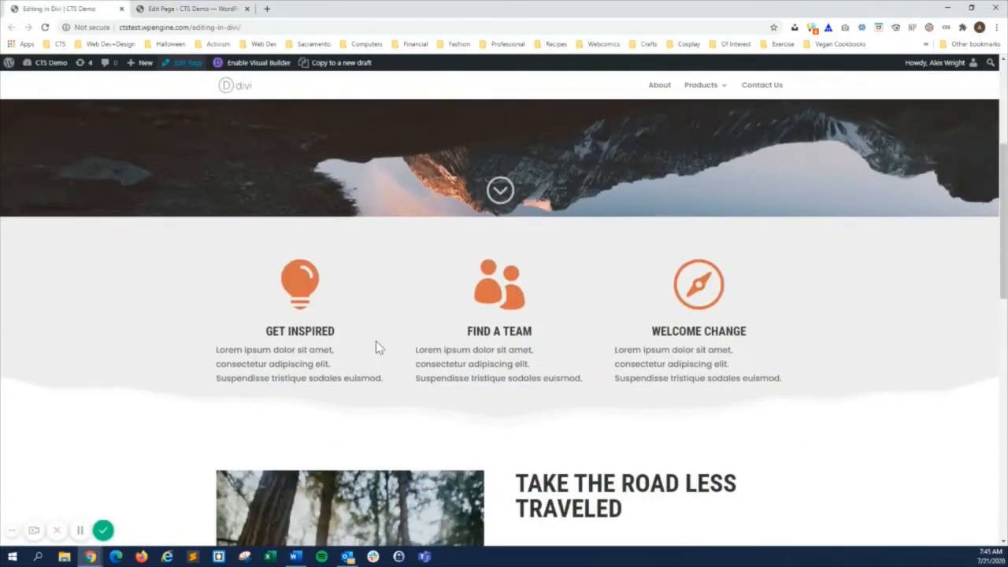
{"action": "left_click", "coordinate": [177, 8]}
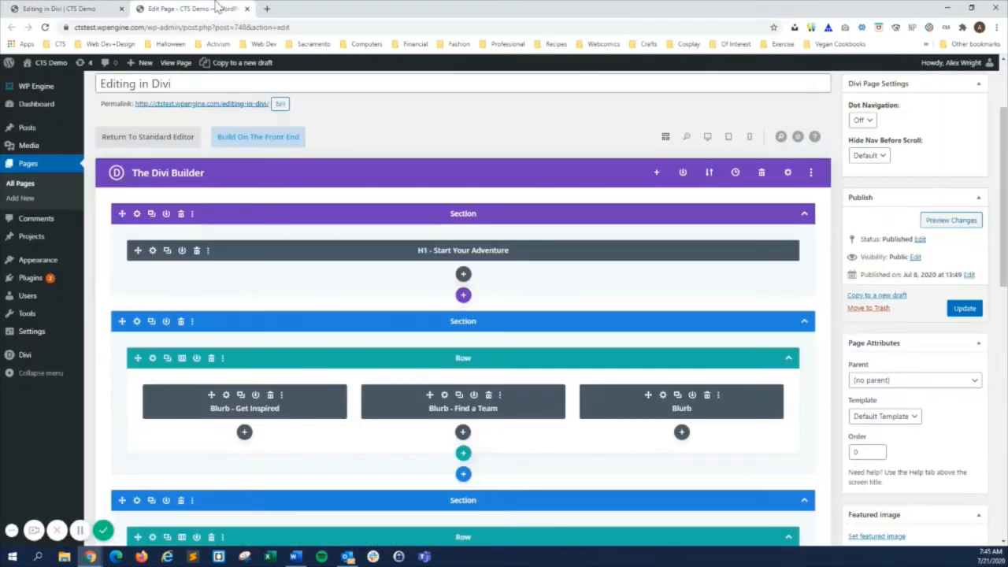
Compare the builder row holding the image, H2 heading and text modules with the Take the Road Less Traveled section on the live page.
{"action": "scroll", "coordinate": [310, 286], "scroll_direction": "down", "scroll_amount": 2}
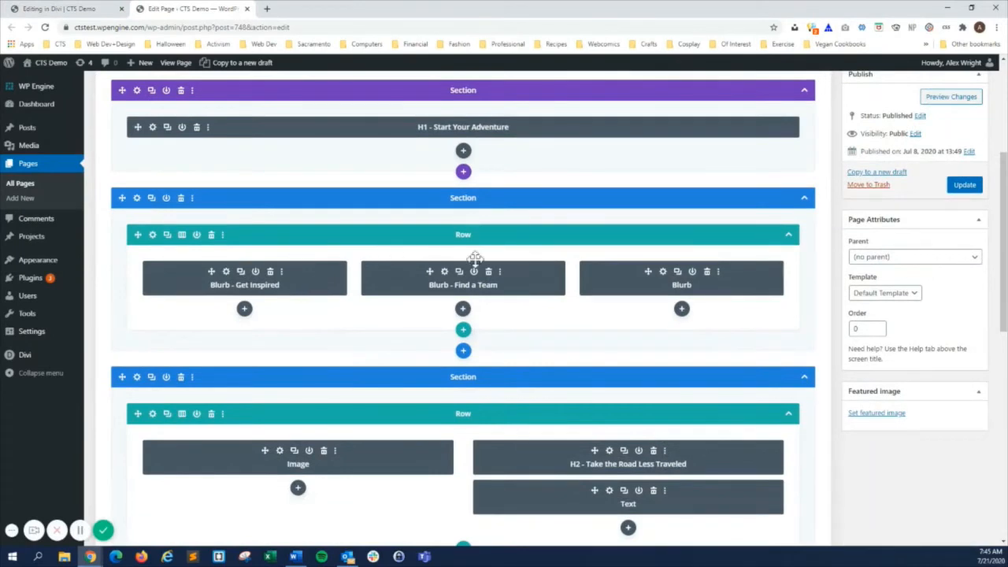
{"action": "left_click", "coordinate": [71, 8]}
{"action": "scroll", "coordinate": [217, 303], "scroll_direction": "down", "scroll_amount": 3}
{"action": "scroll", "coordinate": [218, 301], "scroll_direction": "down", "scroll_amount": 2}
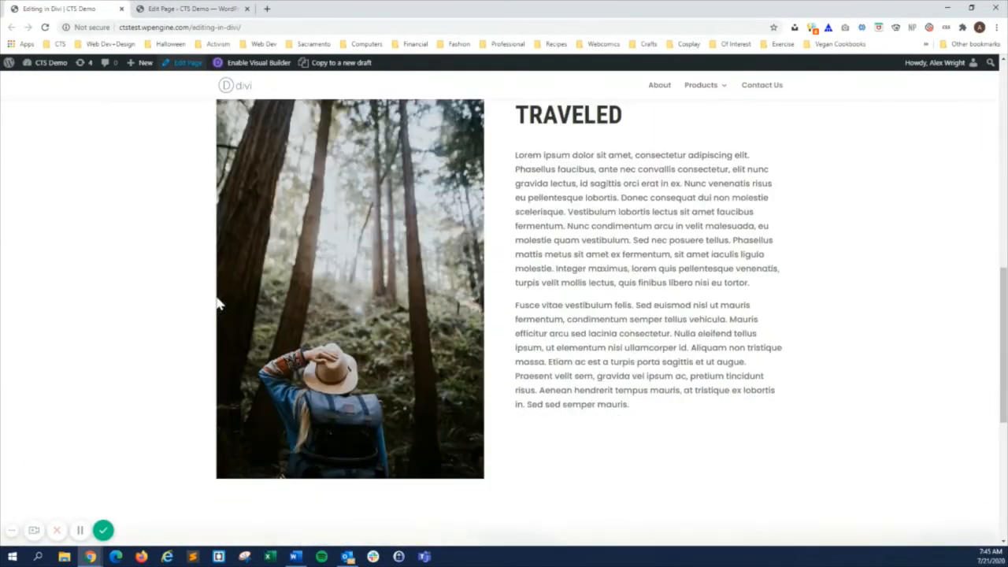
{"action": "scroll", "coordinate": [585, 225], "scroll_direction": "up", "scroll_amount": 1}
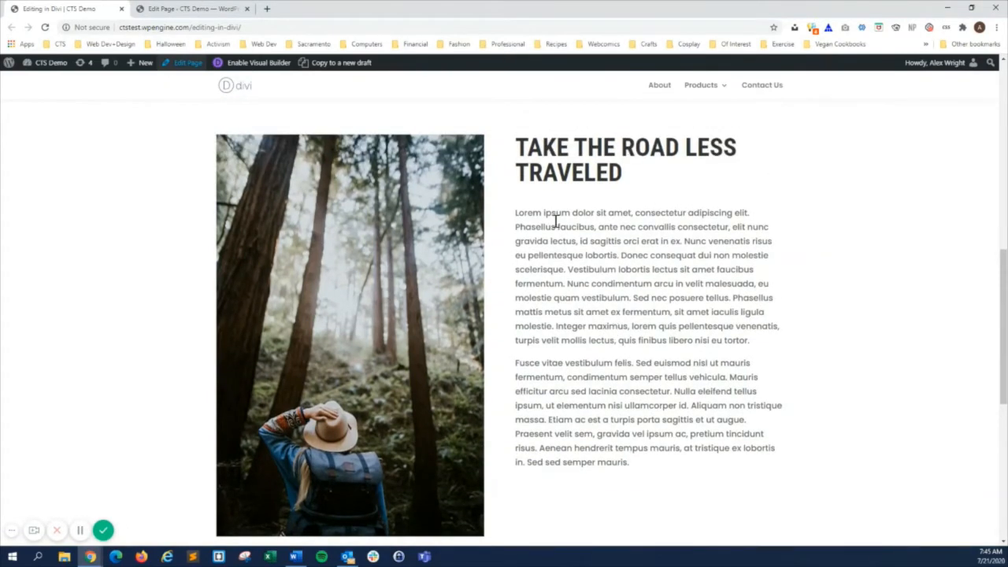
{"action": "left_click", "coordinate": [211, 8]}
{"action": "scroll", "coordinate": [315, 254], "scroll_direction": "down", "scroll_amount": 2}
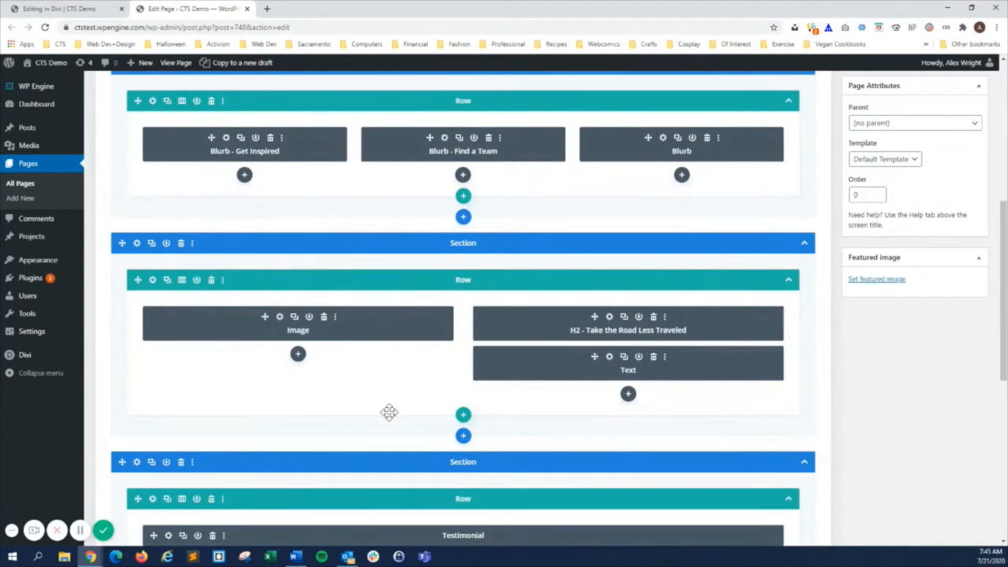
Open the settings of the Text module below the Take the Road Less Traveled heading, try the compact and docked layouts, and restore the expanded window.
{"action": "left_click", "coordinate": [610, 359]}
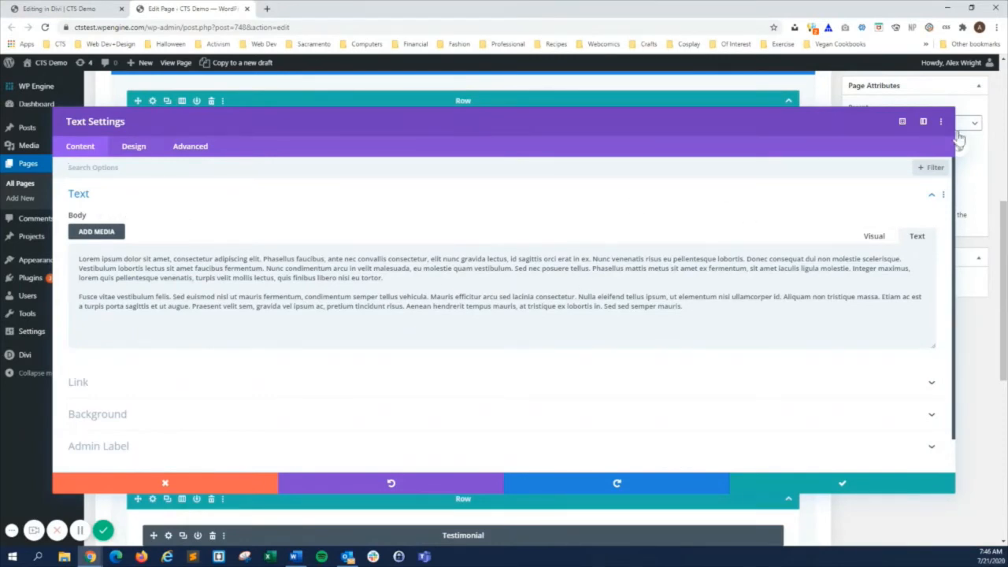
{"action": "left_click", "coordinate": [901, 124]}
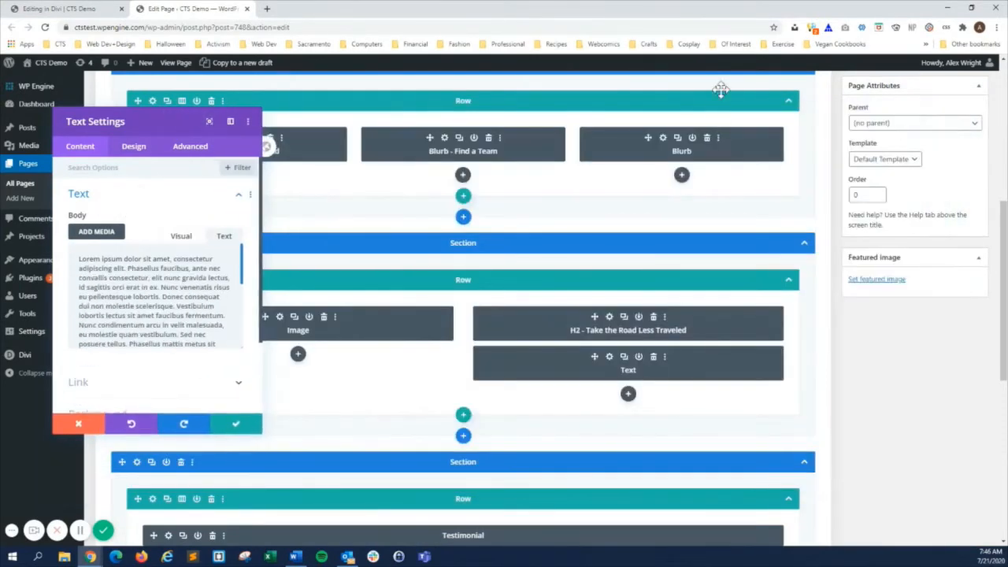
{"action": "left_click", "coordinate": [208, 121]}
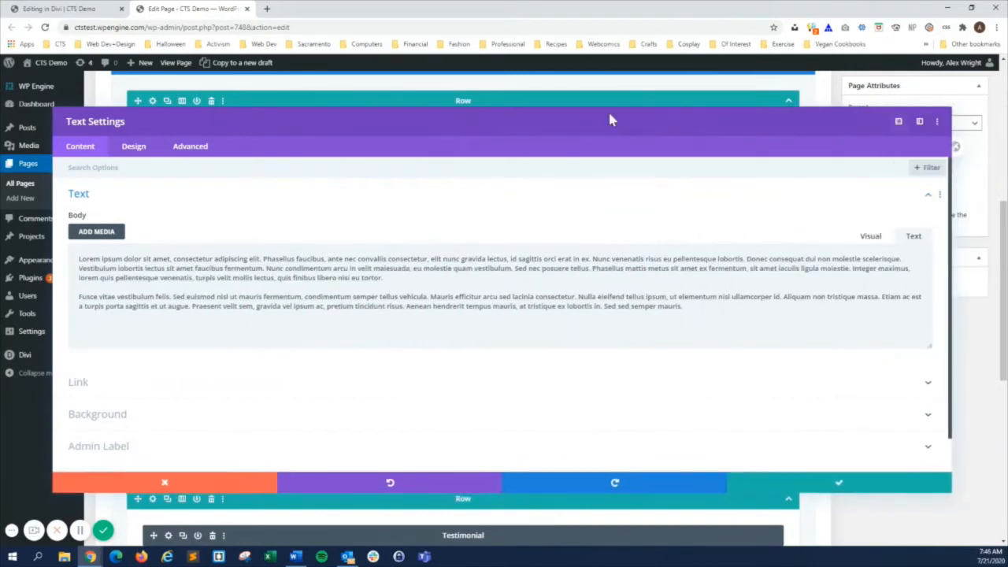
{"action": "left_click", "coordinate": [922, 123]}
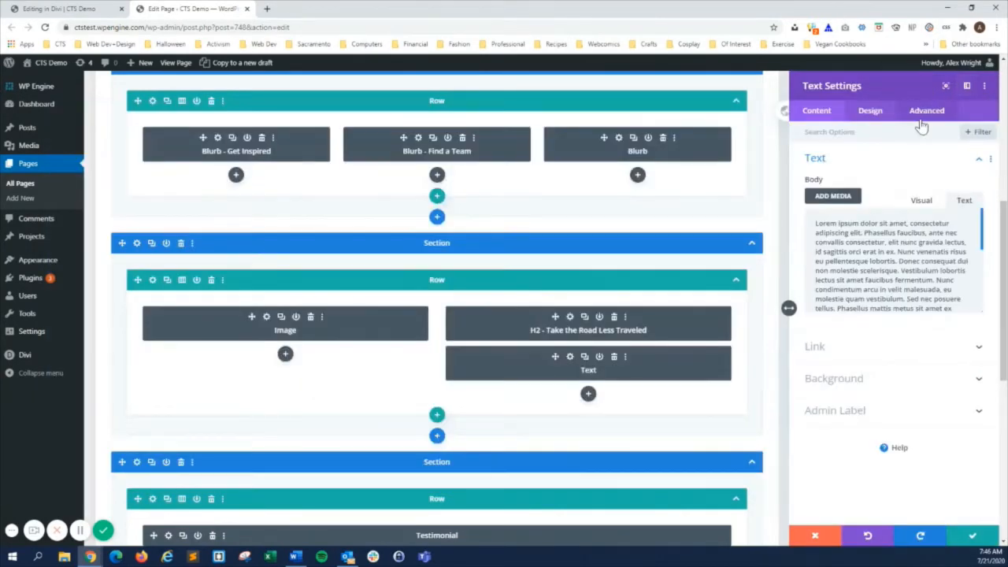
{"action": "left_click", "coordinate": [947, 86]}
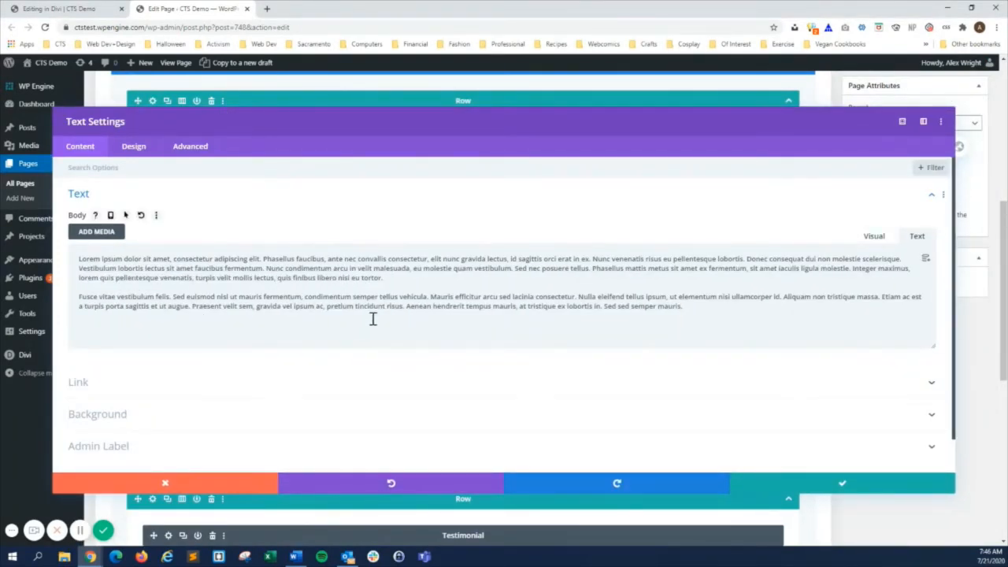
Compare the body text in the Text module's settings with the paragraphs on the live page.
{"action": "left_click", "coordinate": [93, 9]}
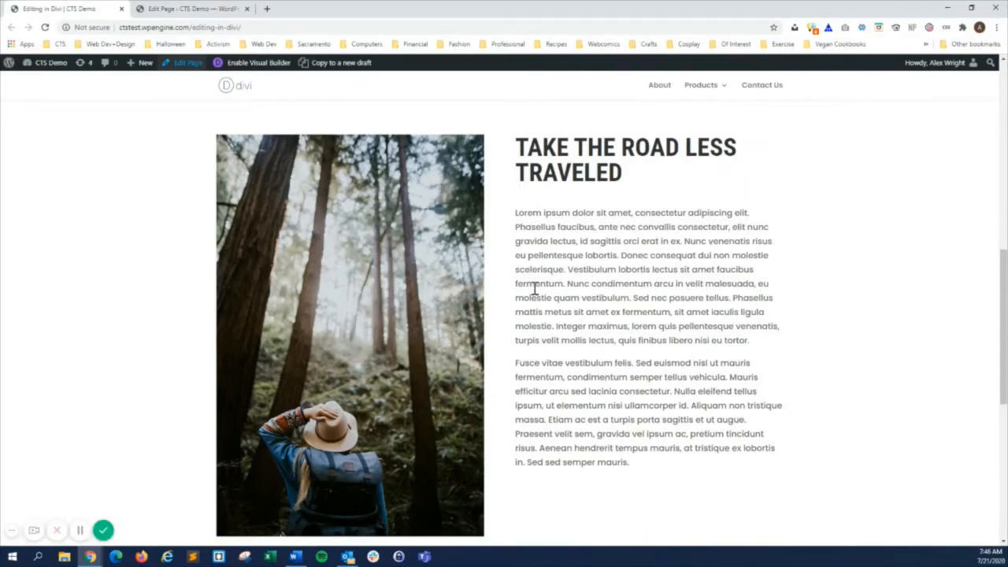
{"action": "left_click", "coordinate": [168, 8]}
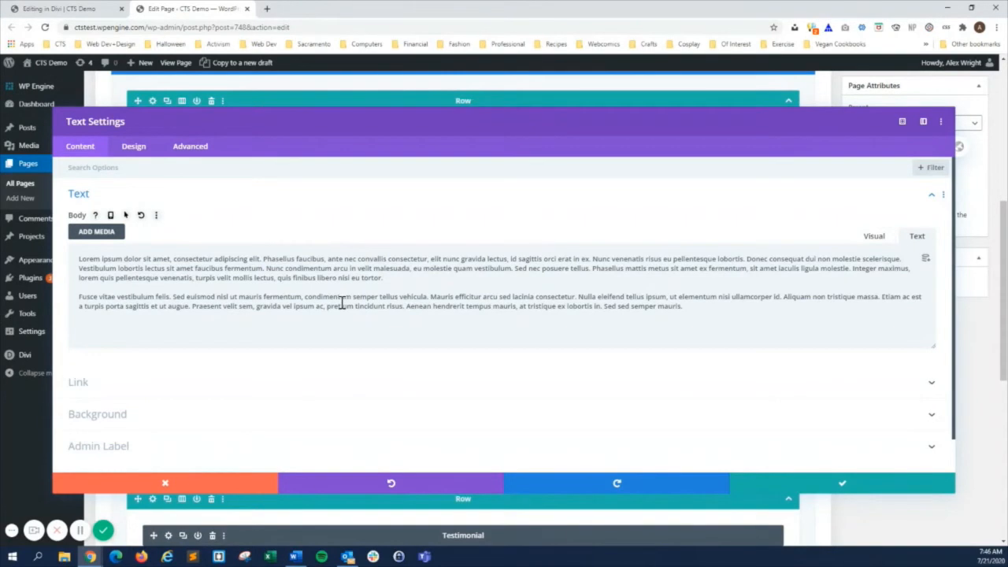
Replace the first paragraph of the Text module's body with "This is my new and improved paragraph." and save the module.
{"action": "double_click", "coordinate": [309, 269]}
{"action": "left_click", "coordinate": [384, 277]}
{"action": "left_click_drag", "start_coordinate": [385, 277], "coordinate": [56, 245]}
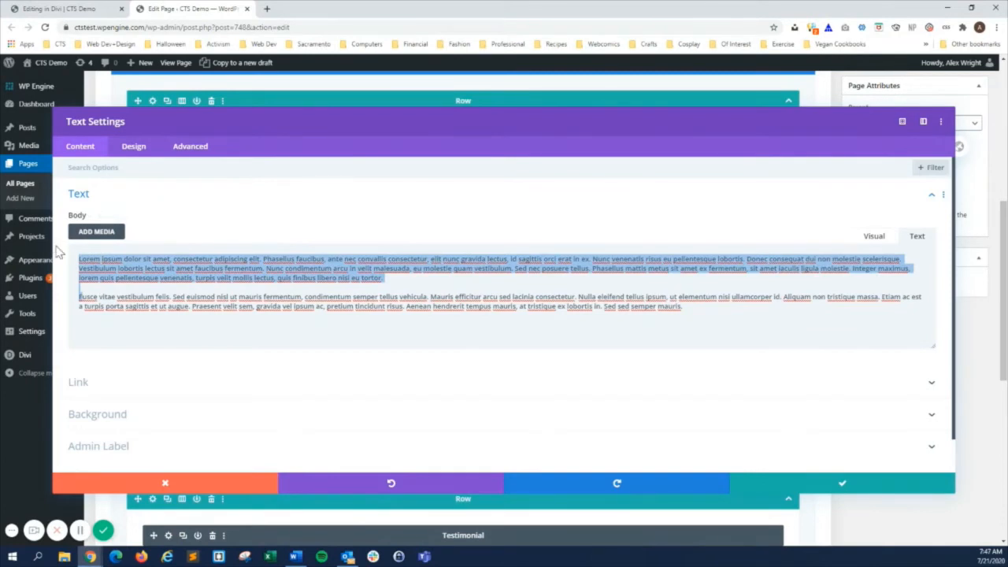
{"action": "type", "text": "This is my new and improved par"}
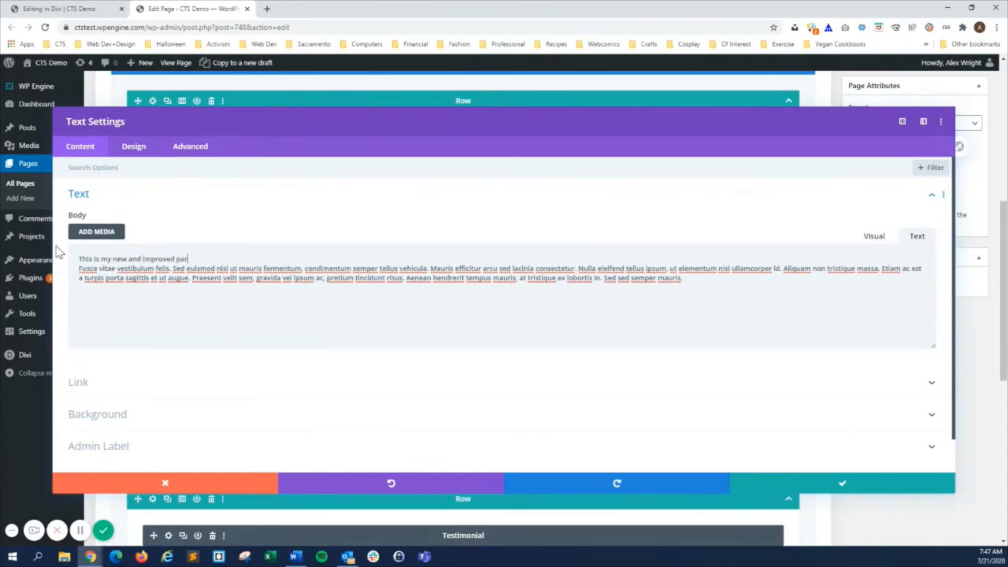
{"action": "type", "text": "."}
{"action": "key", "text": "Return"}
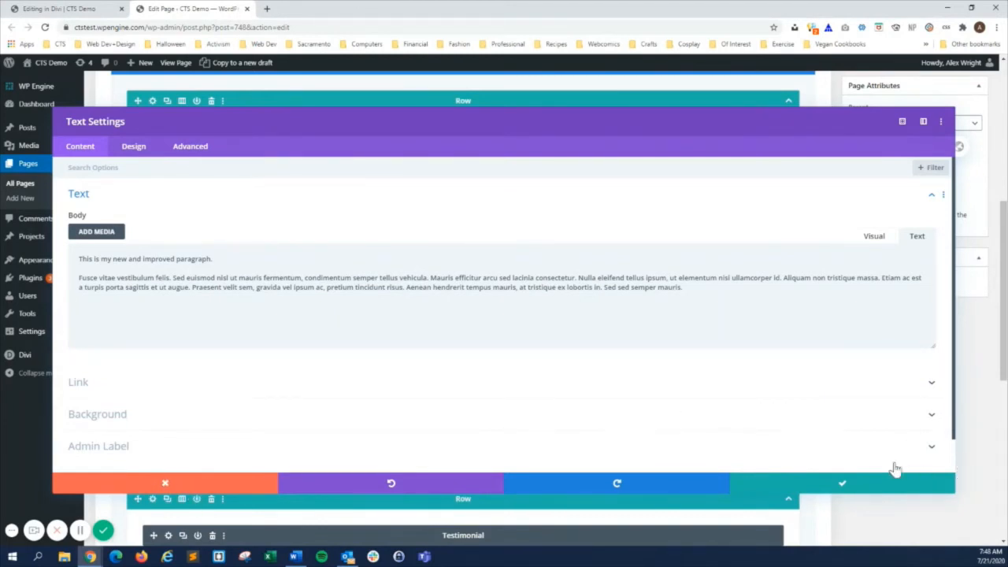
{"action": "left_click", "coordinate": [843, 486]}
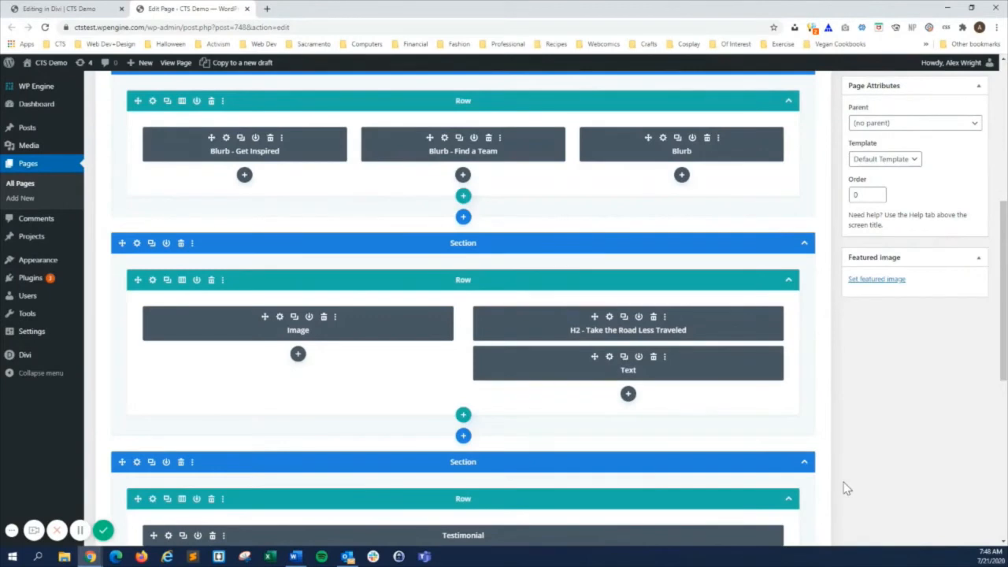
Preview the page changes and check the paragraph under the Take the Road Less Traveled heading.
{"action": "scroll", "coordinate": [847, 488], "scroll_direction": "up", "scroll_amount": 4}
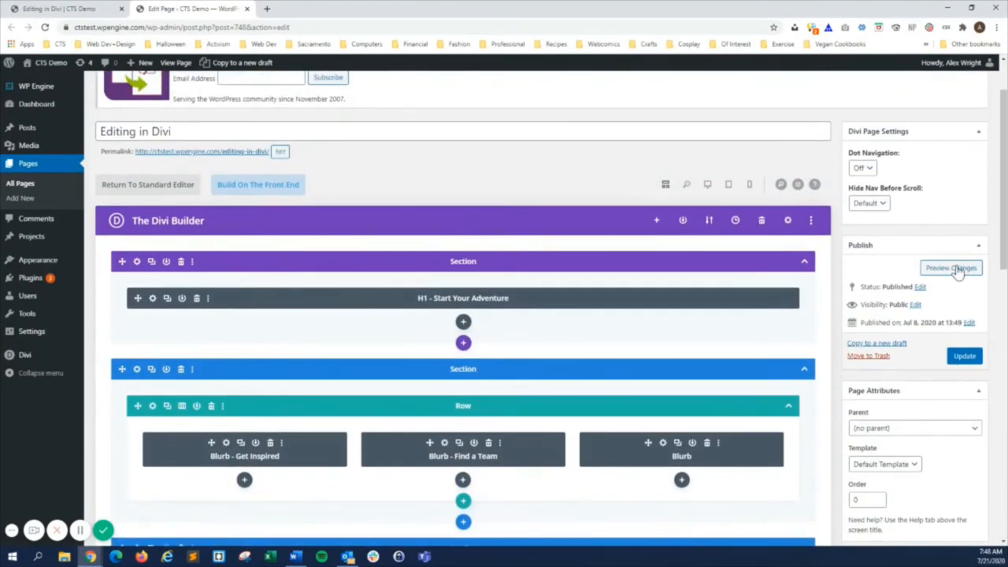
{"action": "left_click", "coordinate": [954, 269]}
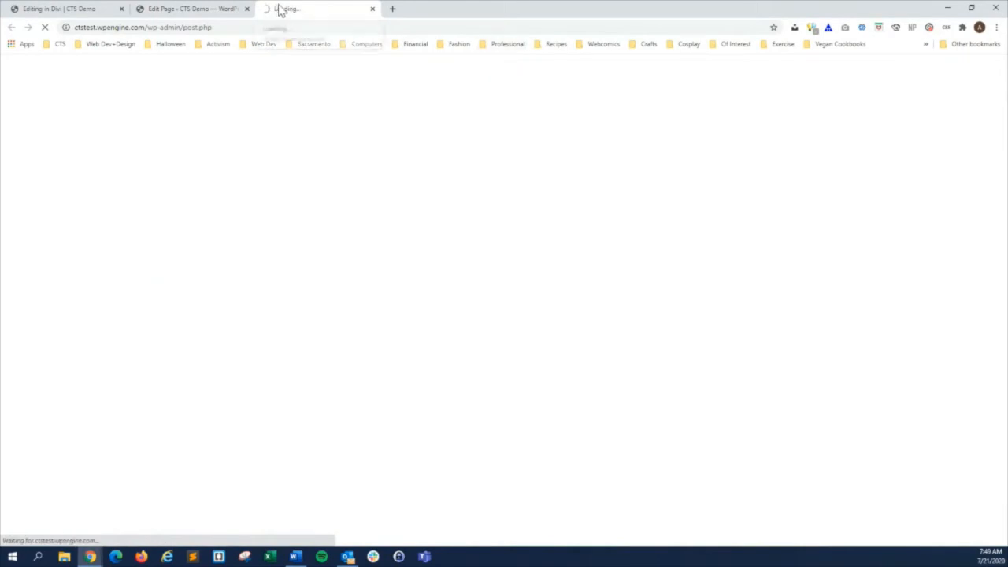
{"action": "scroll", "coordinate": [379, 230], "scroll_direction": "down", "scroll_amount": 5}
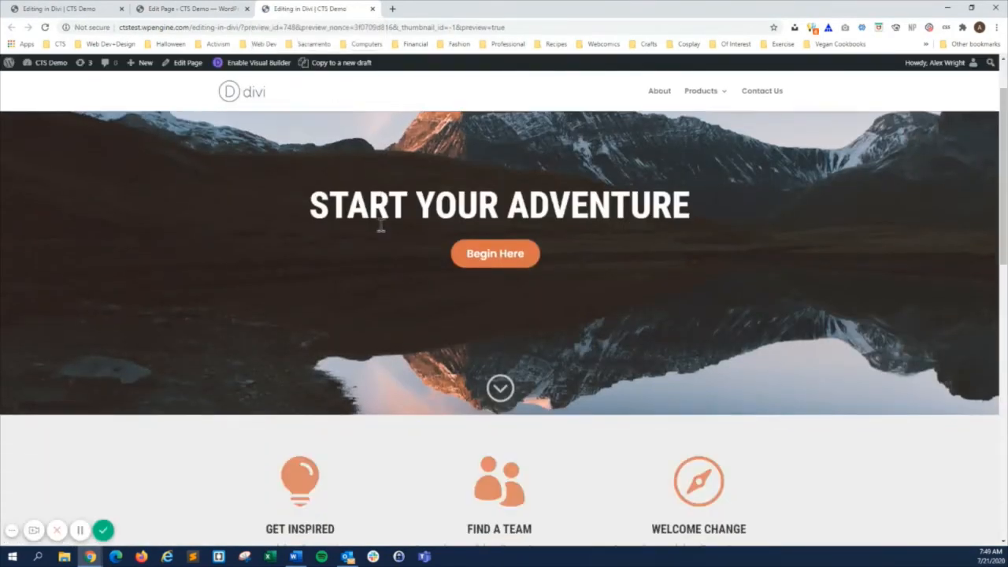
{"action": "scroll", "coordinate": [379, 228], "scroll_direction": "down", "scroll_amount": 3}
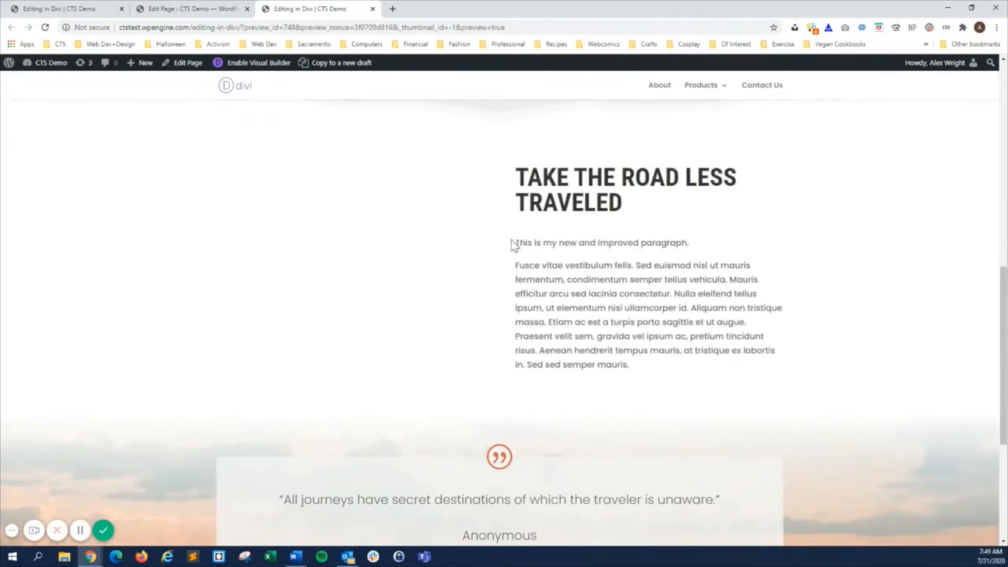
Update the Editing in Divi page and reload the live page to check the Take the Road Less Traveled text.
{"action": "left_click", "coordinate": [162, 9]}
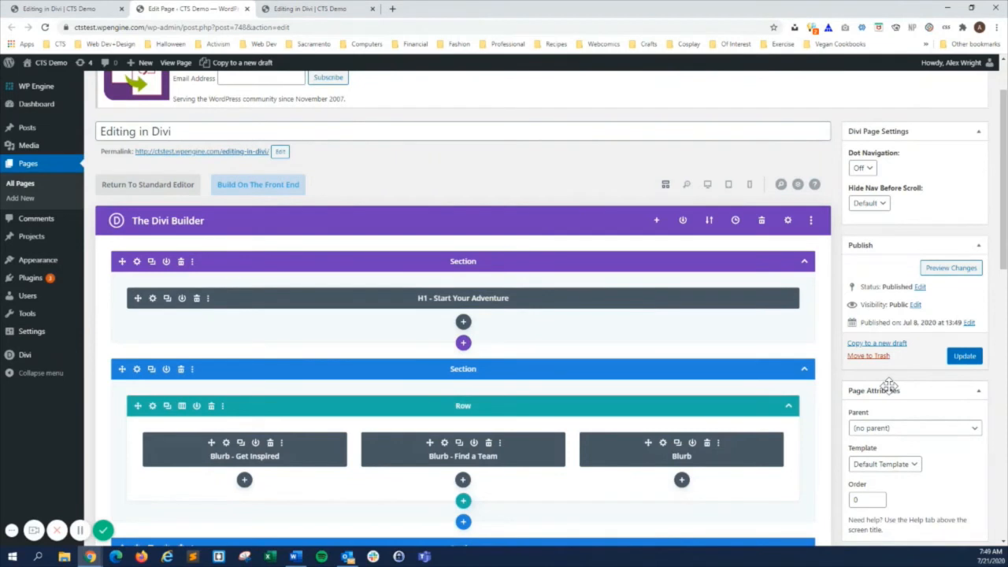
{"action": "left_click", "coordinate": [966, 359]}
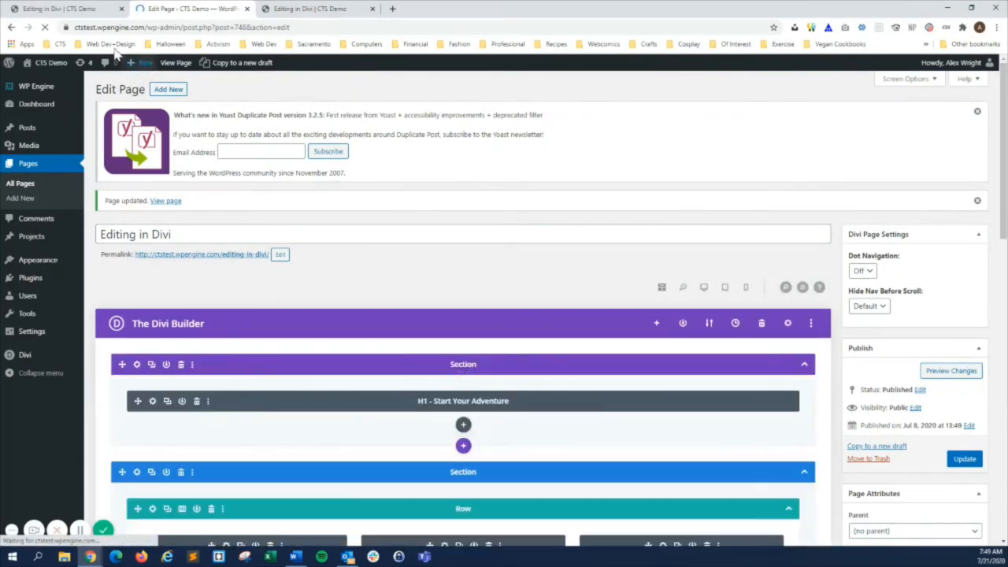
{"action": "left_click", "coordinate": [49, 8]}
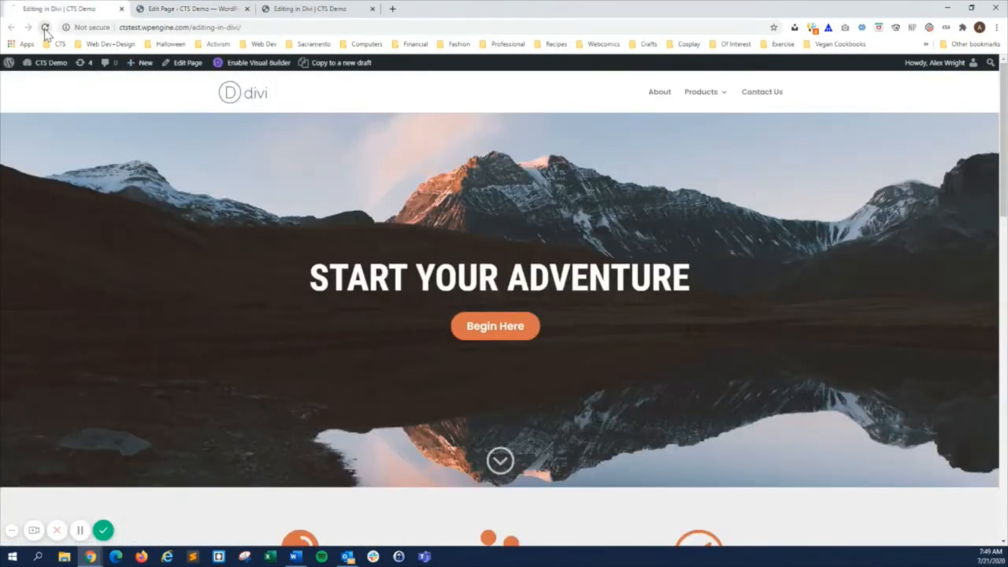
{"action": "left_click", "coordinate": [44, 27]}
{"action": "scroll", "coordinate": [196, 300], "scroll_direction": "down", "scroll_amount": 10}
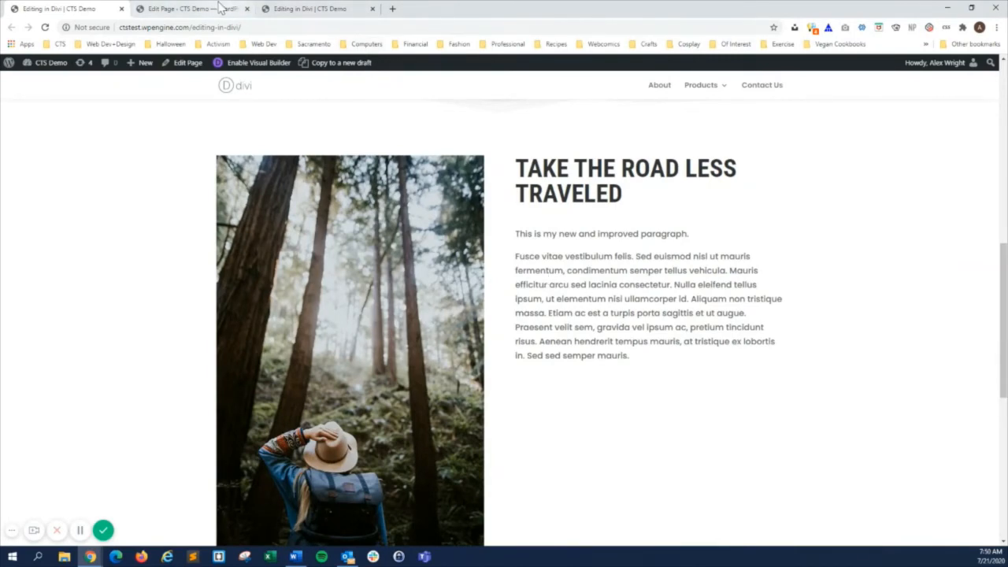
Replace the forest picture in the Image module with the beach path photo from the media library and save the module.
{"action": "left_click", "coordinate": [193, 8]}
{"action": "scroll", "coordinate": [318, 336], "scroll_direction": "down", "scroll_amount": 2}
{"action": "scroll", "coordinate": [319, 336], "scroll_direction": "down", "scroll_amount": 5}
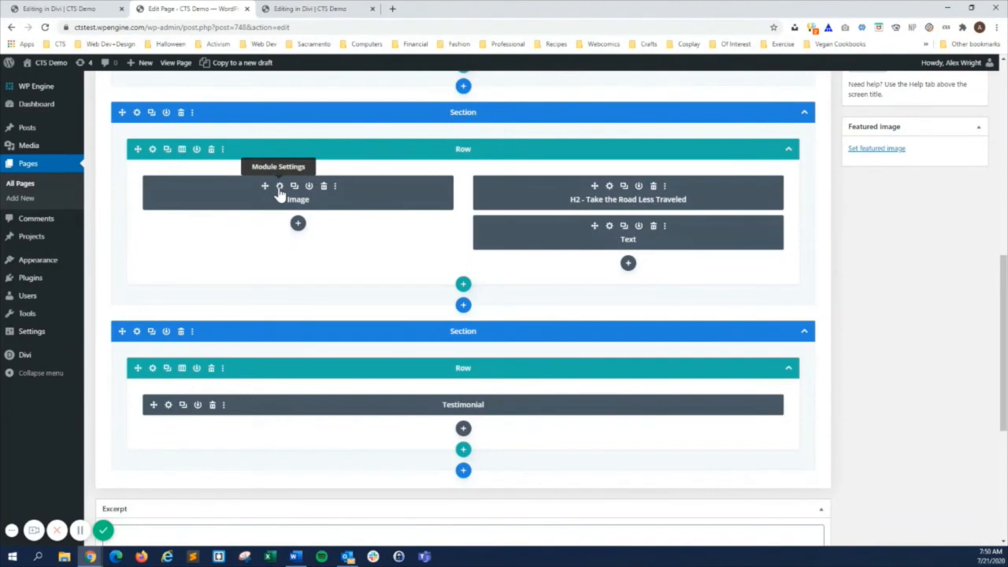
{"action": "left_click", "coordinate": [278, 187]}
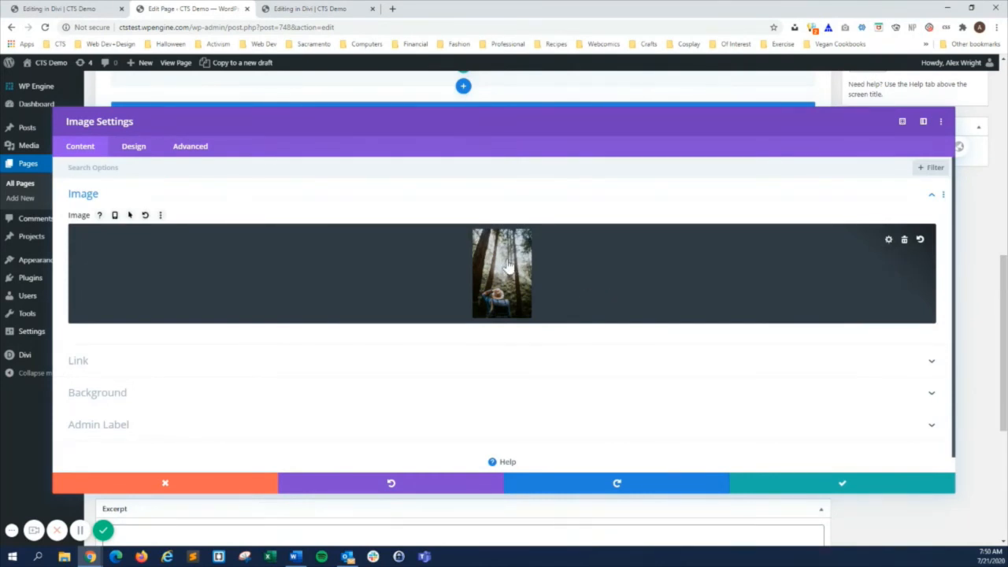
{"action": "left_click", "coordinate": [491, 291]}
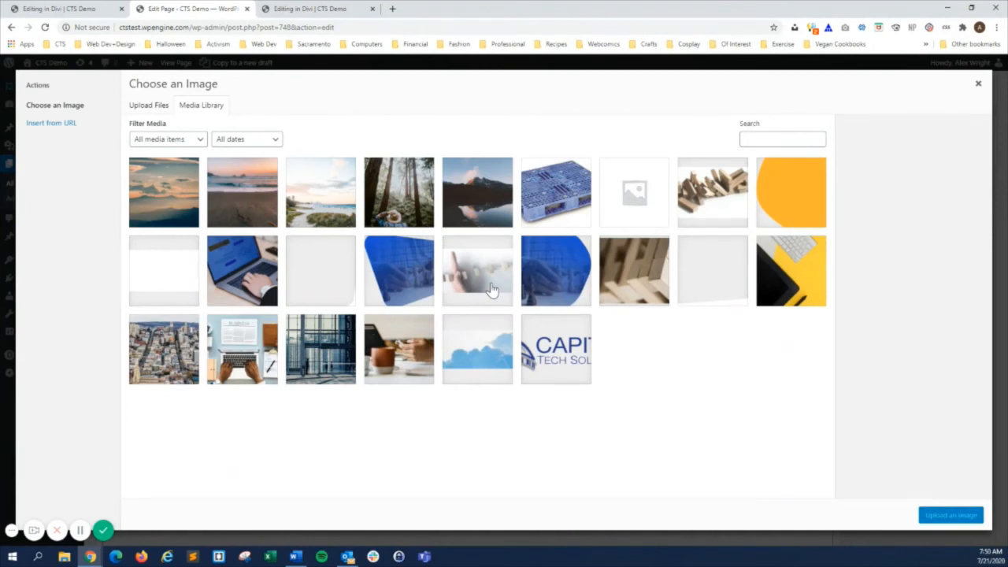
{"action": "left_click", "coordinate": [156, 112]}
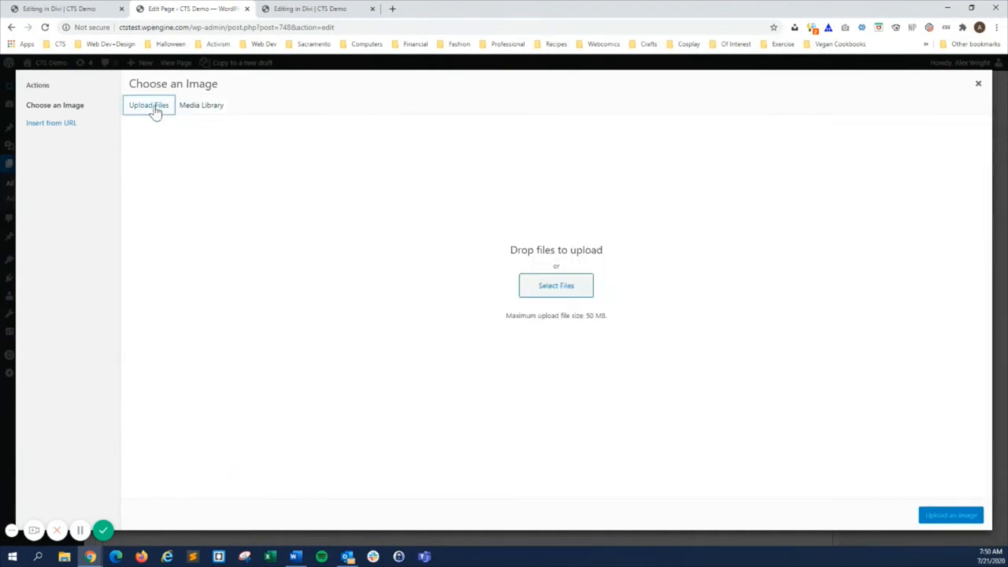
{"action": "left_click", "coordinate": [211, 108]}
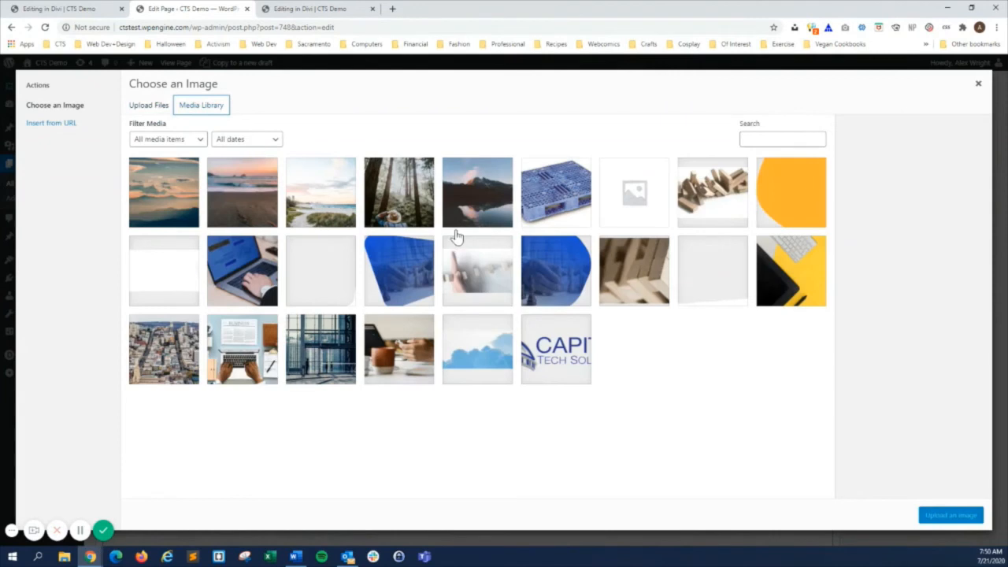
{"action": "left_click", "coordinate": [320, 201]}
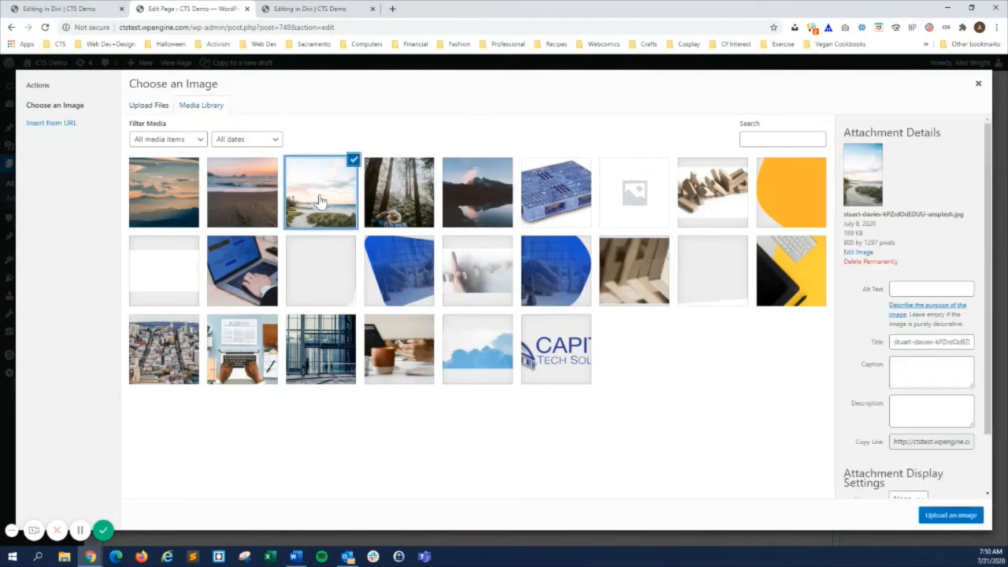
{"action": "left_click", "coordinate": [967, 521]}
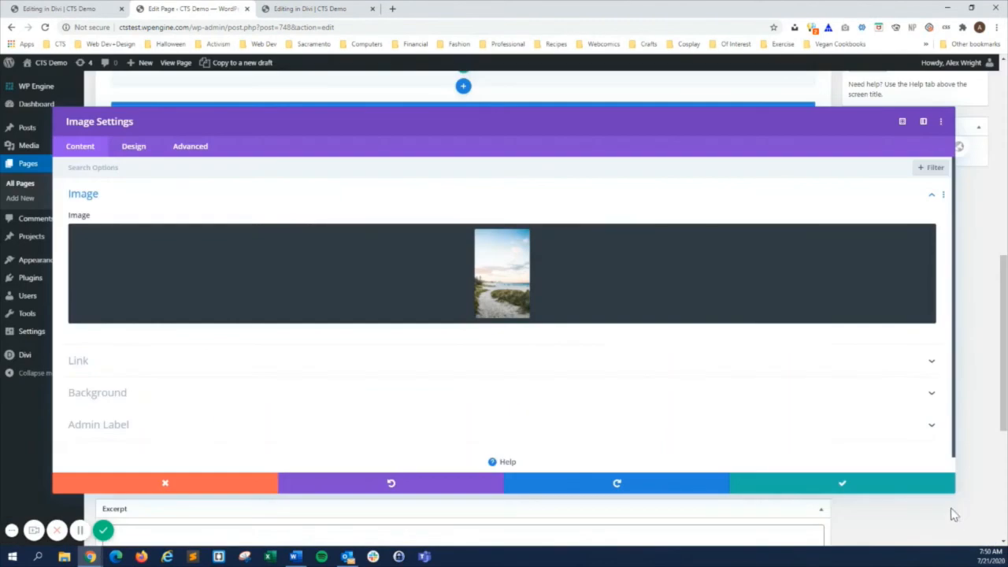
{"action": "left_click", "coordinate": [843, 486]}
Publish the image change by updating the page, and reload the live page to check the picture.
{"action": "scroll", "coordinate": [960, 311], "scroll_direction": "up", "scroll_amount": 4}
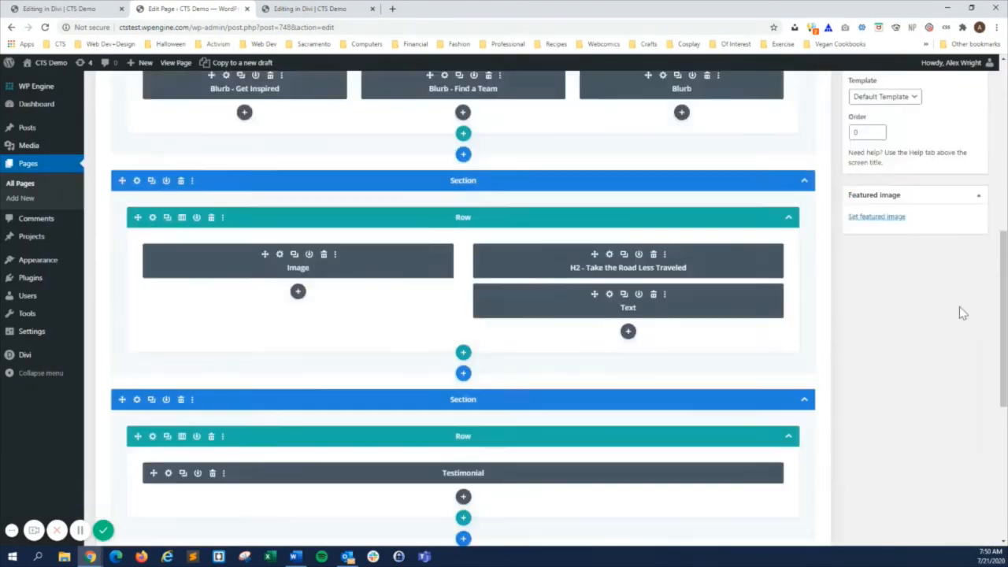
{"action": "left_click", "coordinate": [964, 207]}
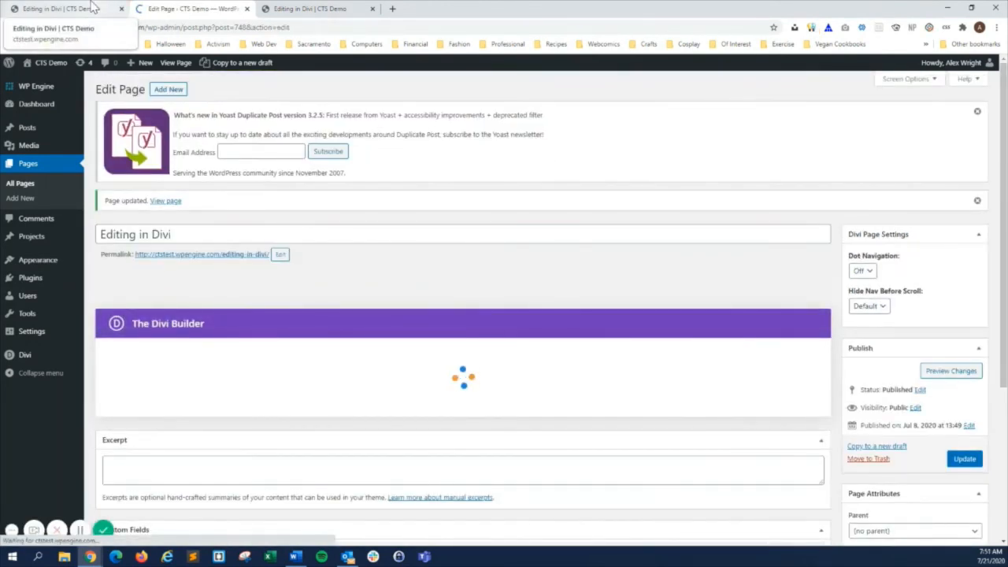
{"action": "left_click", "coordinate": [93, 8]}
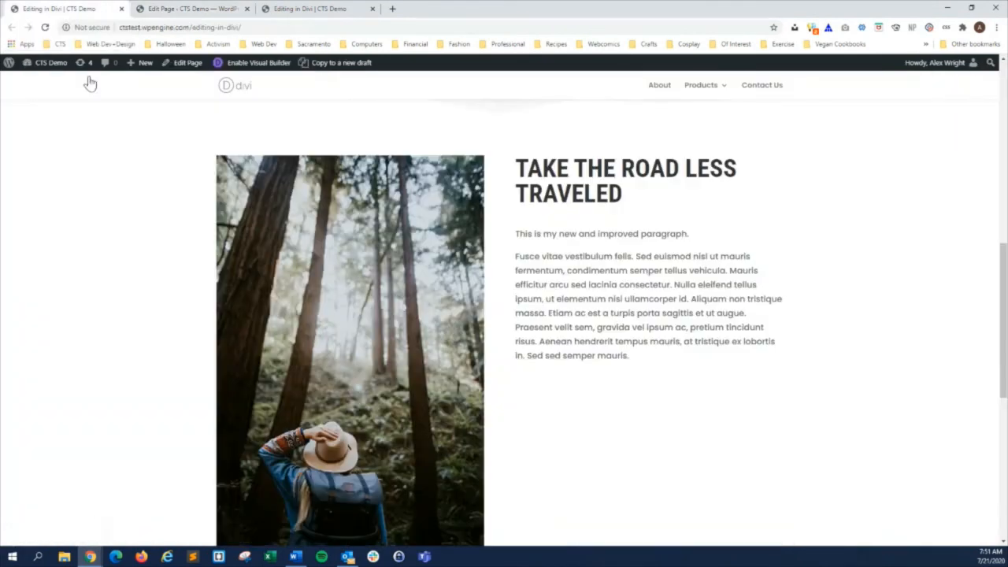
{"action": "left_click", "coordinate": [46, 28]}
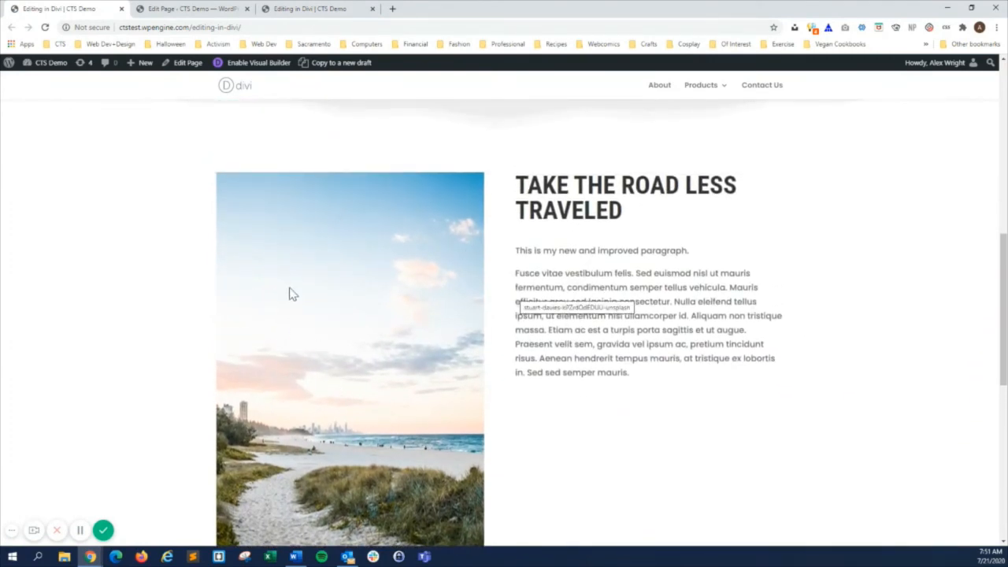
Examine the title, body and icon options in the third Blurb module's settings, and close them without saving.
{"action": "left_click", "coordinate": [189, 9]}
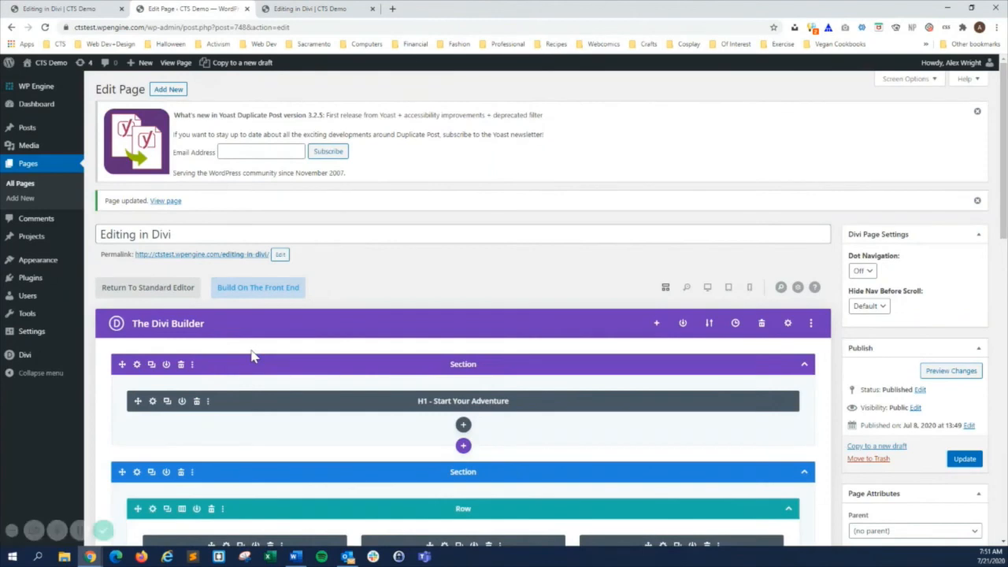
{"action": "scroll", "coordinate": [531, 233], "scroll_direction": "down", "scroll_amount": 3}
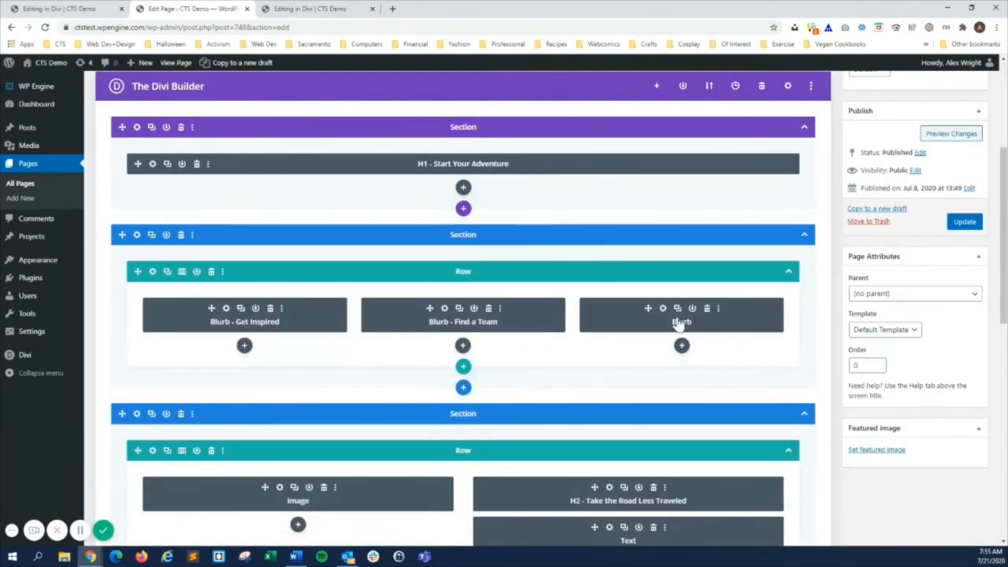
{"action": "left_click", "coordinate": [660, 310]}
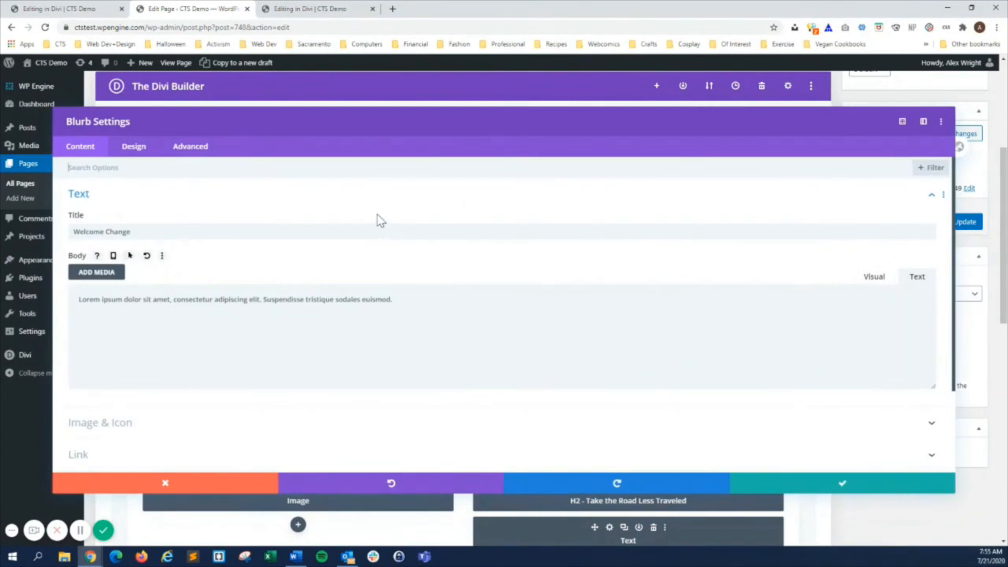
{"action": "left_click", "coordinate": [125, 426]}
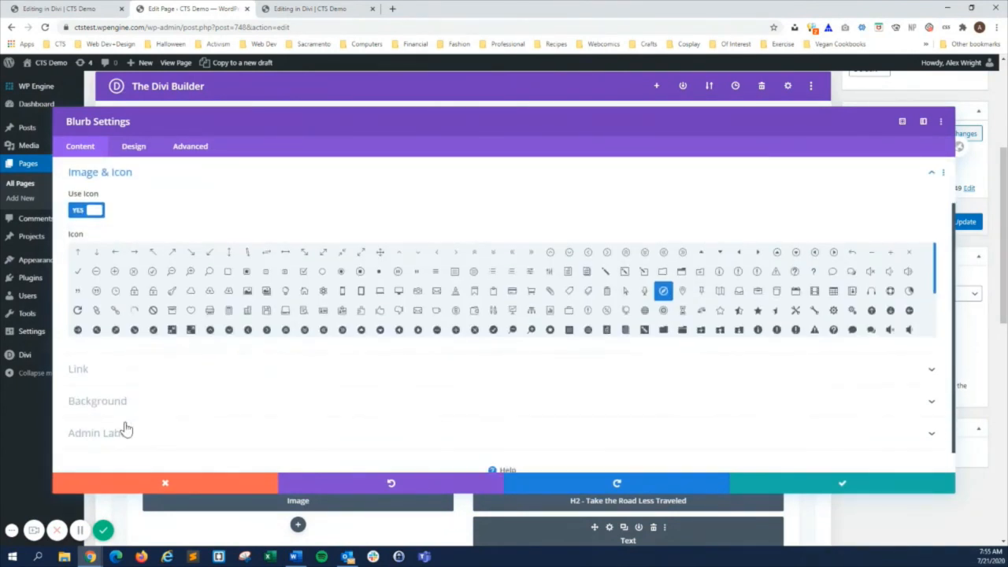
{"action": "left_click", "coordinate": [178, 487]}
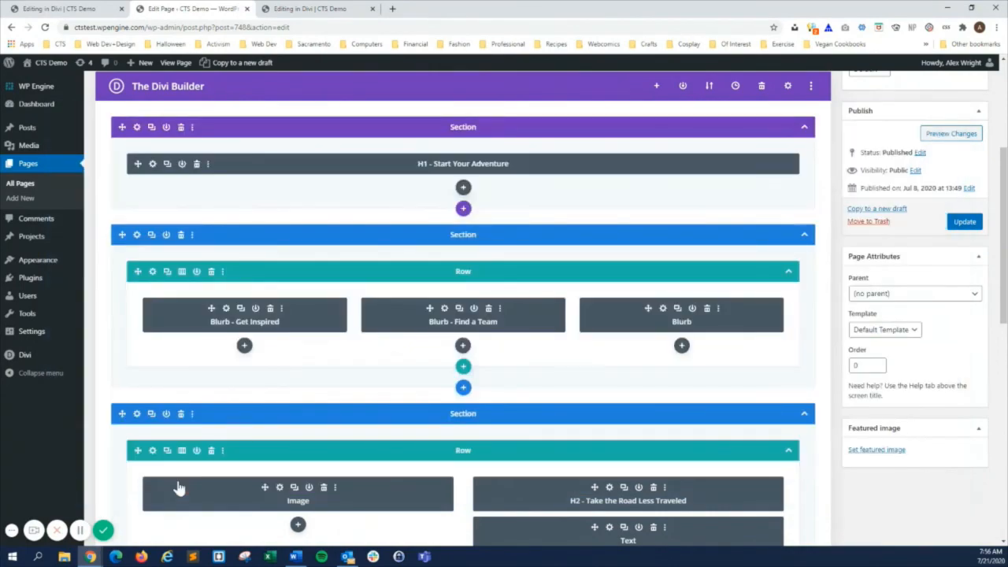